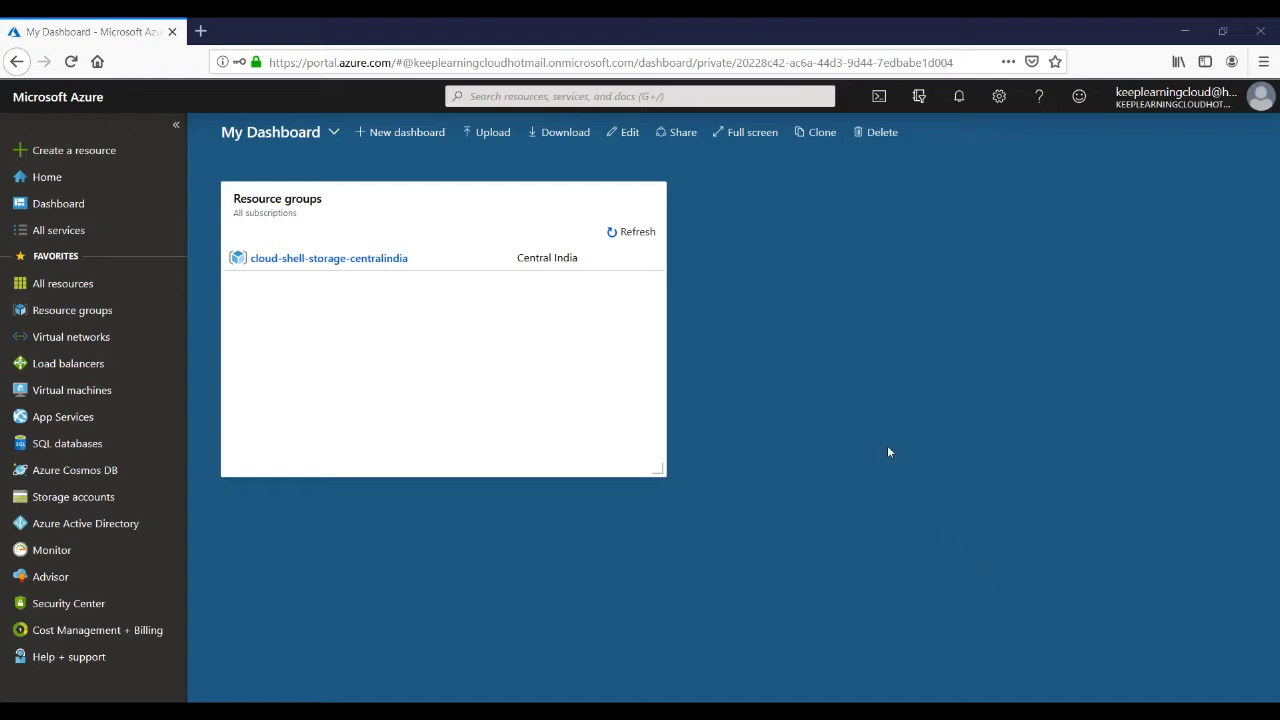
Open the list of all Azure services and look through its service categories
left_click(70, 241)
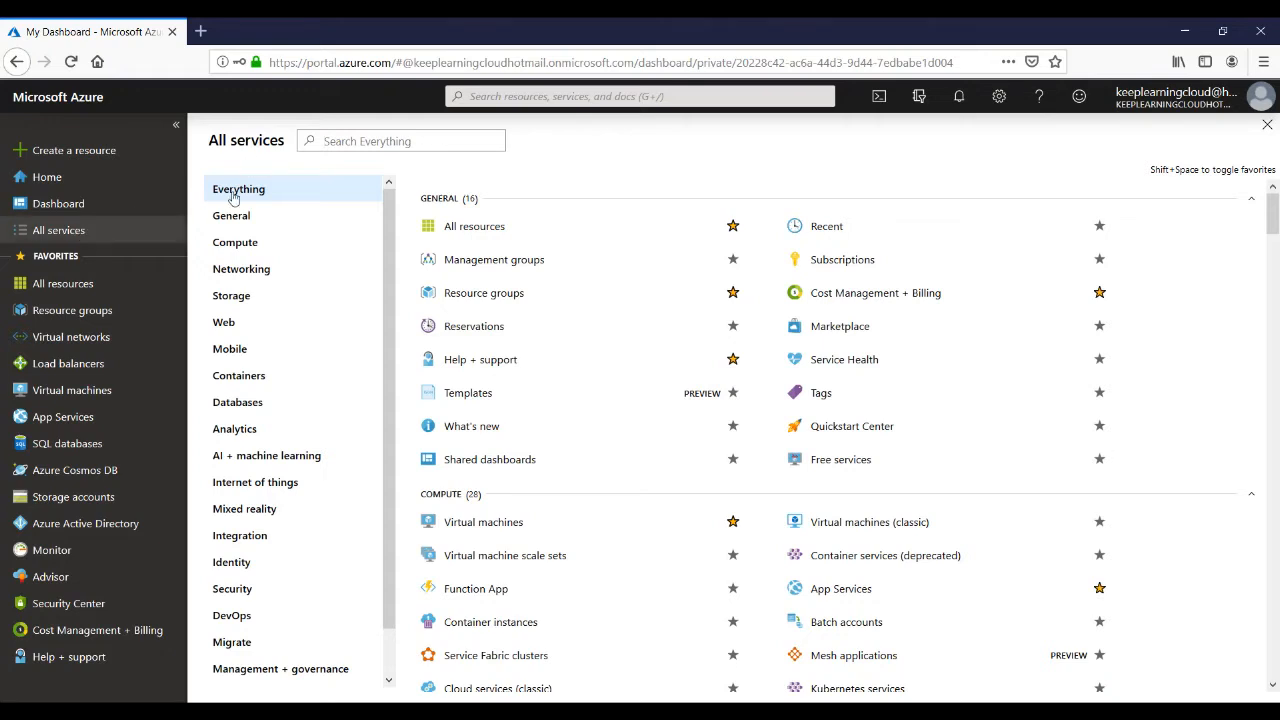
scroll(290, 478, "down", 1)
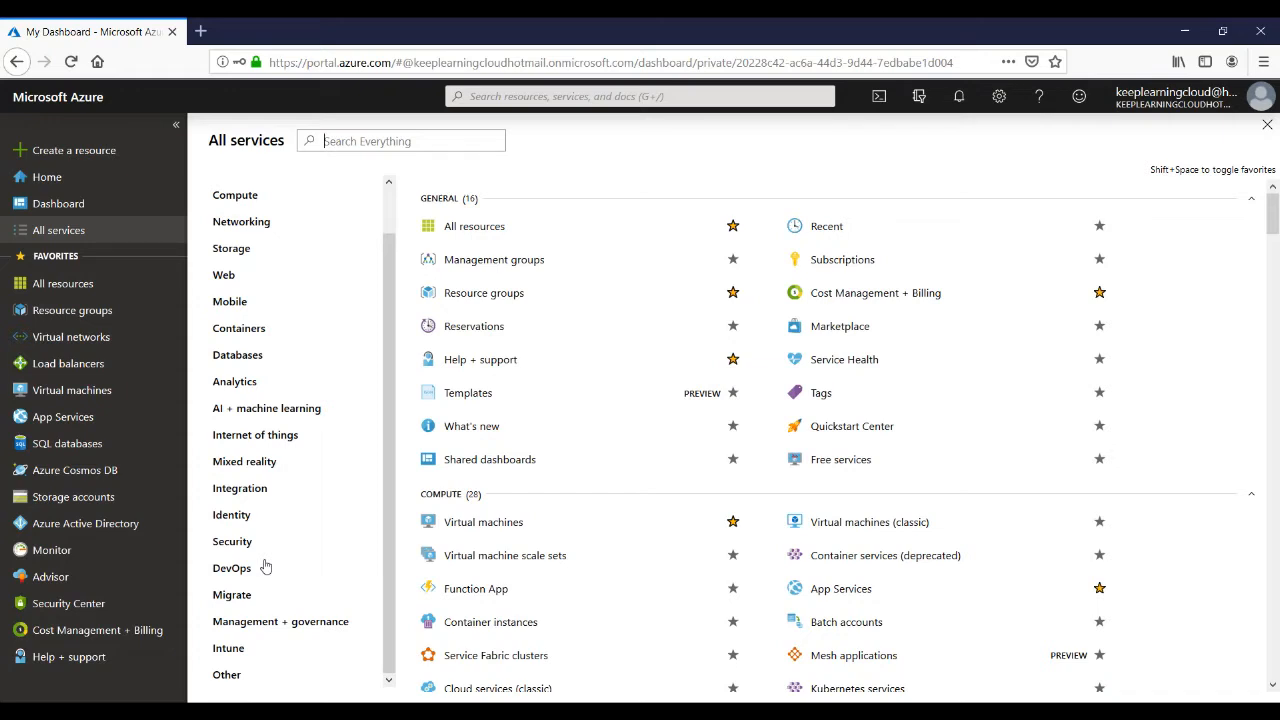
left_click(42, 231)
Return to the dashboard view and create a new blank dashboard
left_click(58, 205)
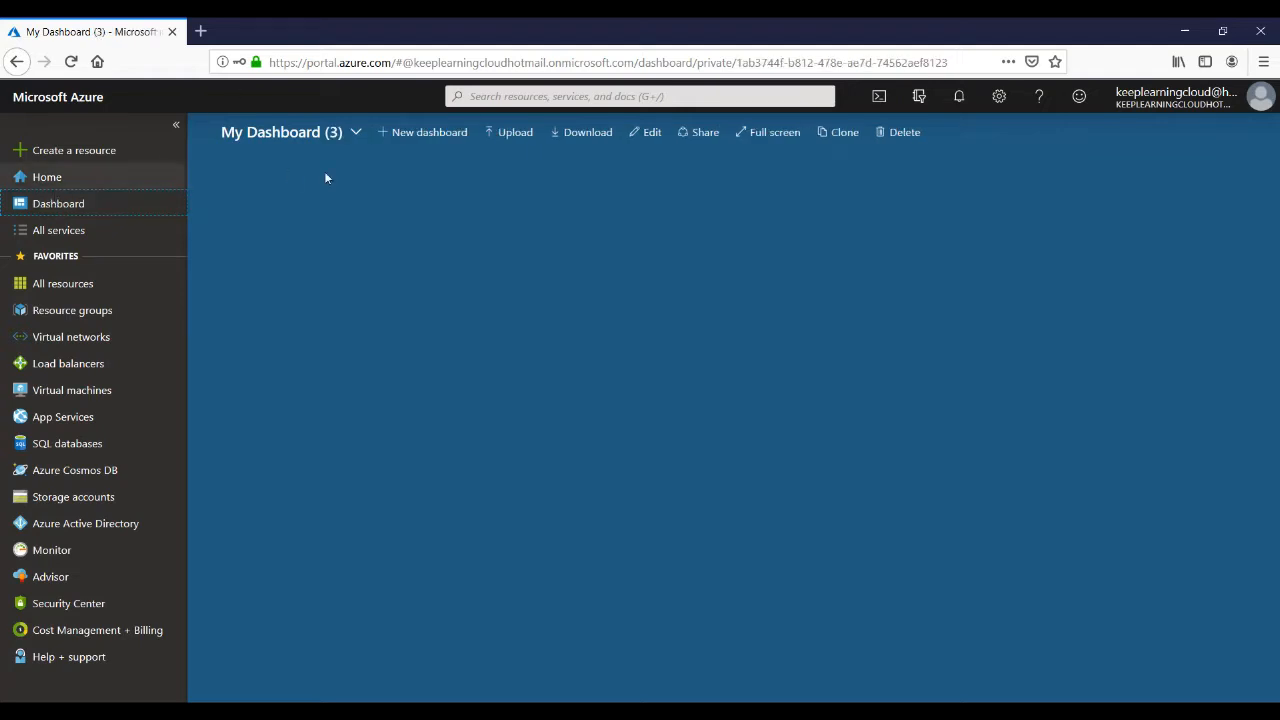
left_click(446, 134)
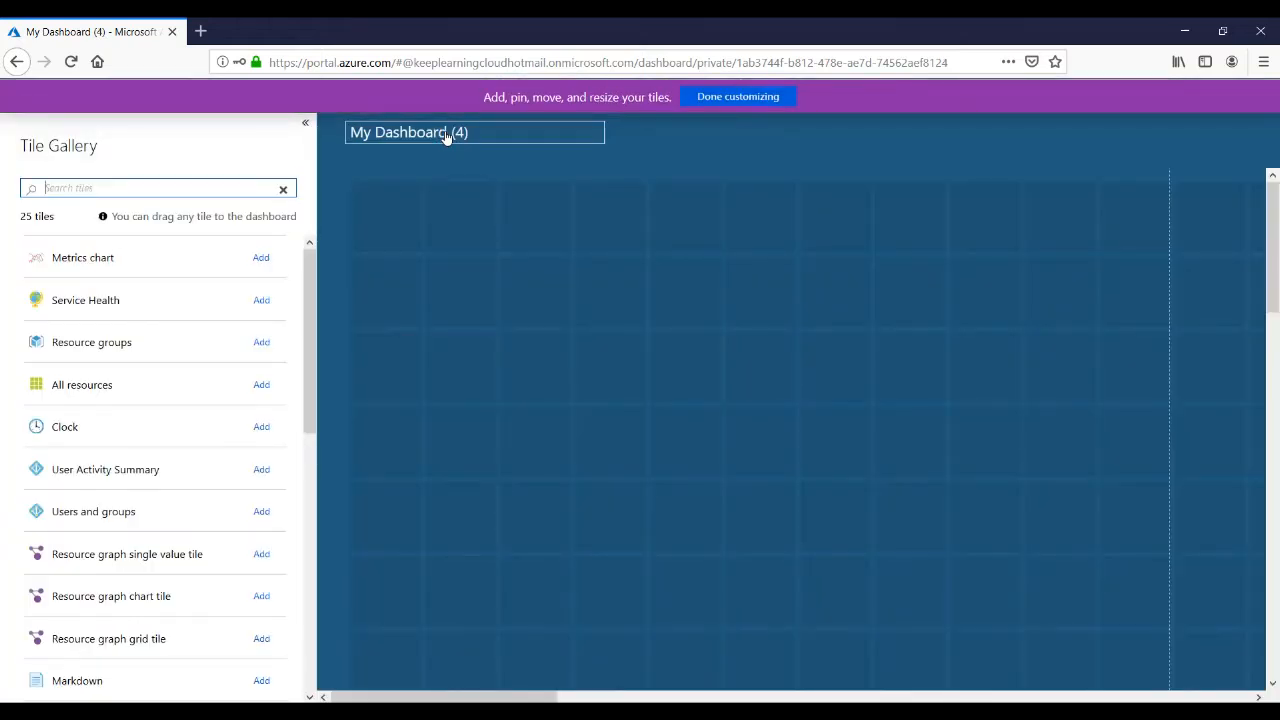
Add a Clock tile to the new dashboard and set its time format to 24 hour
left_click(261, 428)
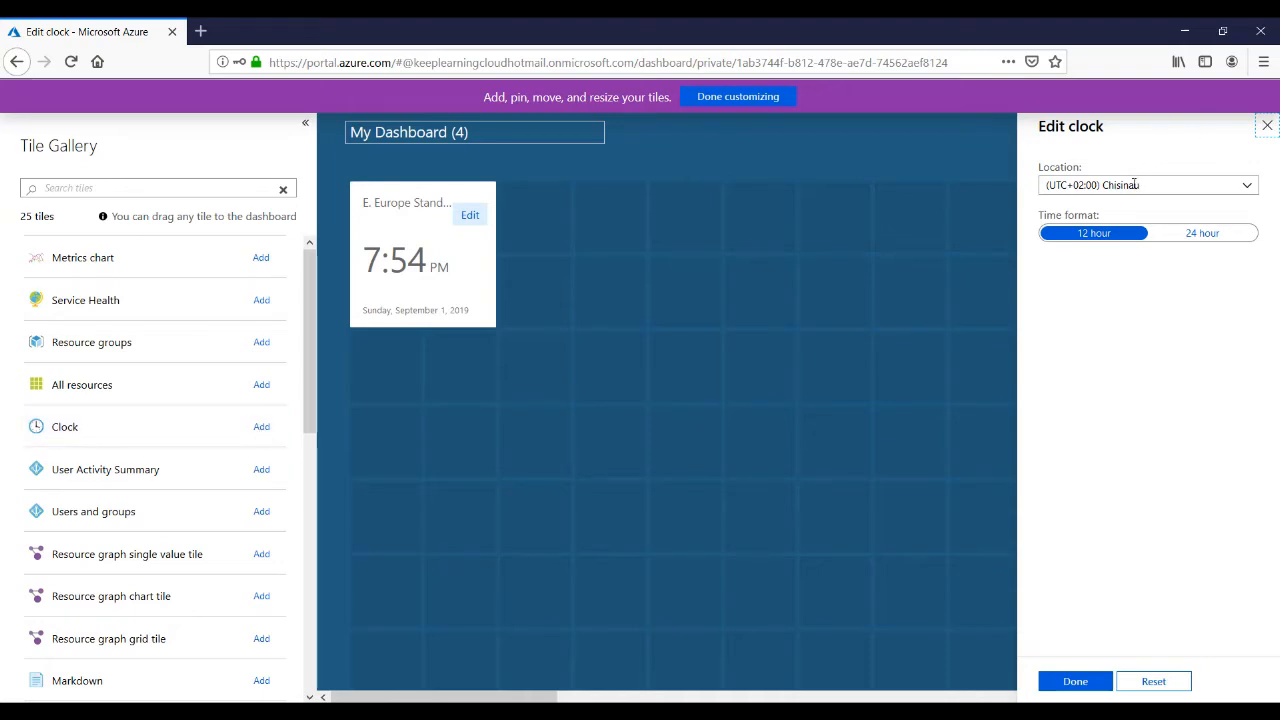
mouse_move(443, 234)
left_click(1248, 186)
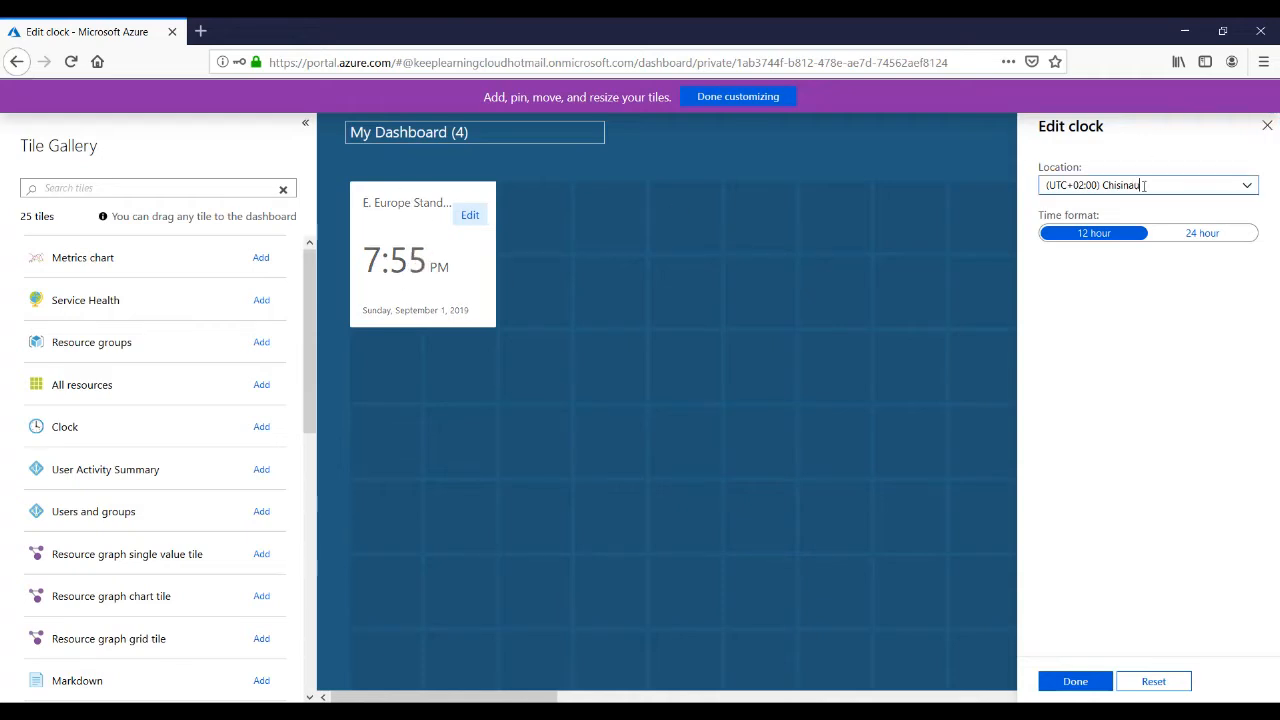
left_click(1250, 187)
left_click(1249, 186)
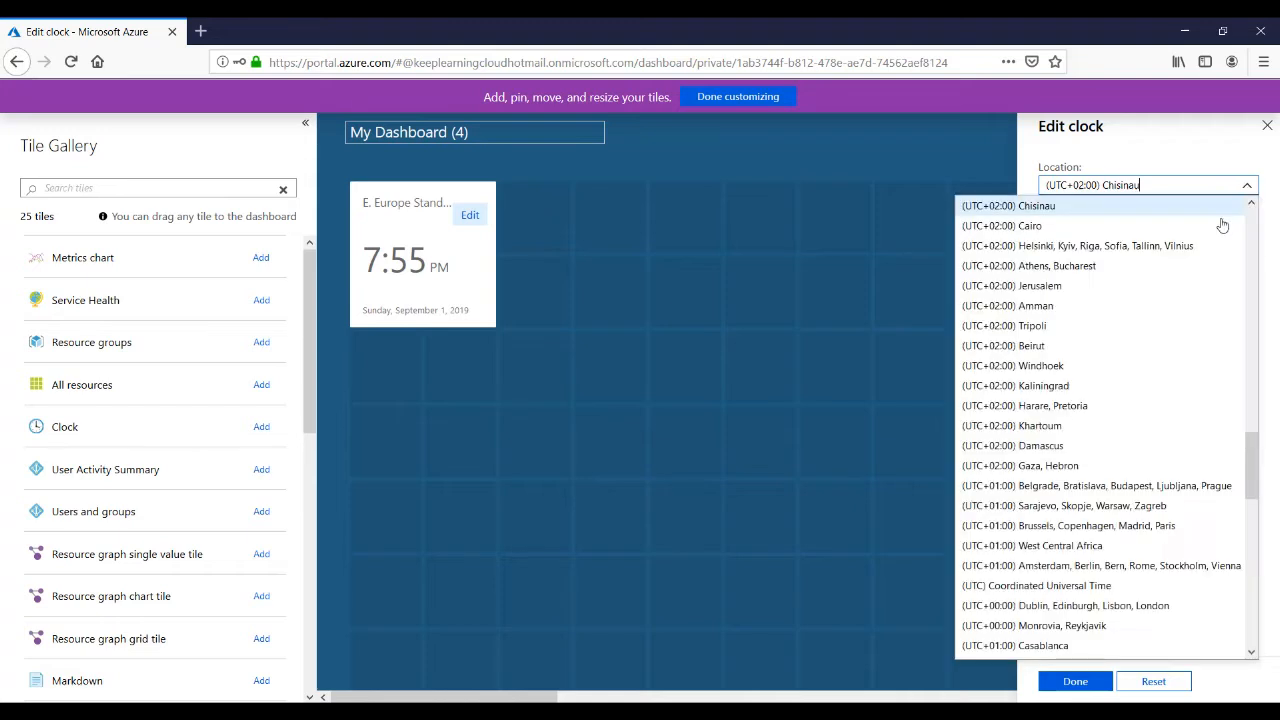
left_click(1271, 289)
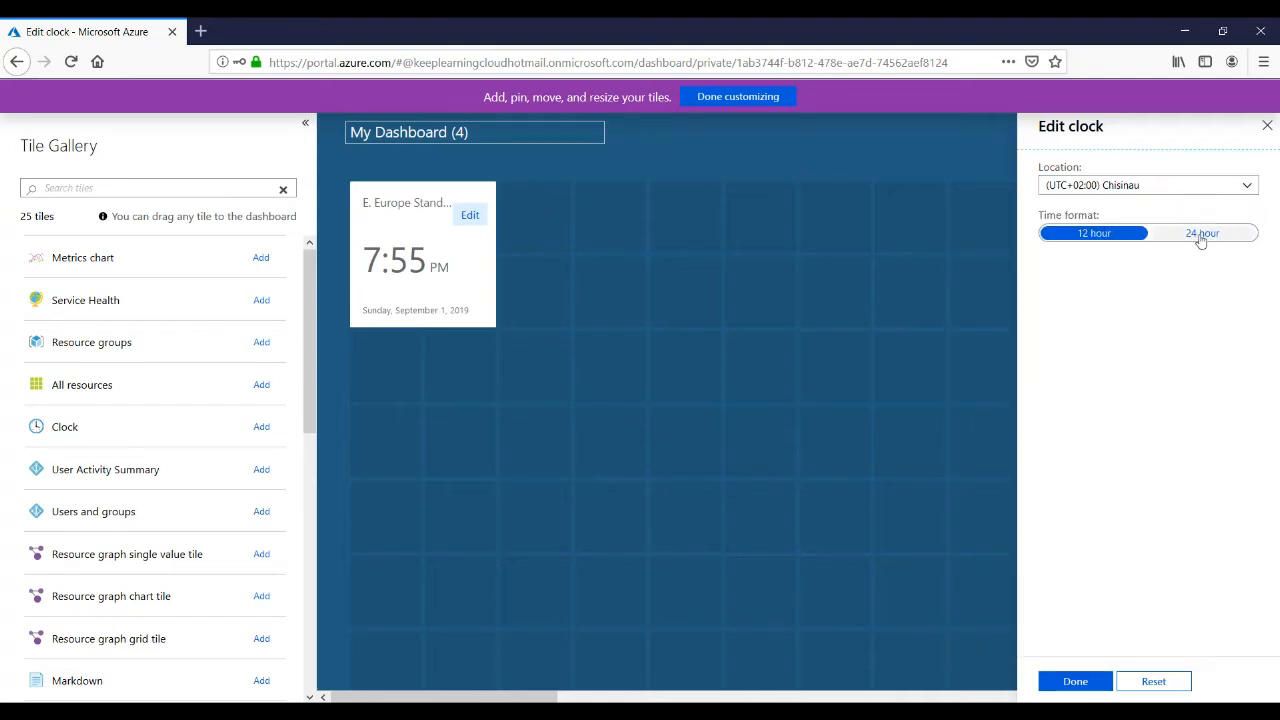
left_click(1200, 236)
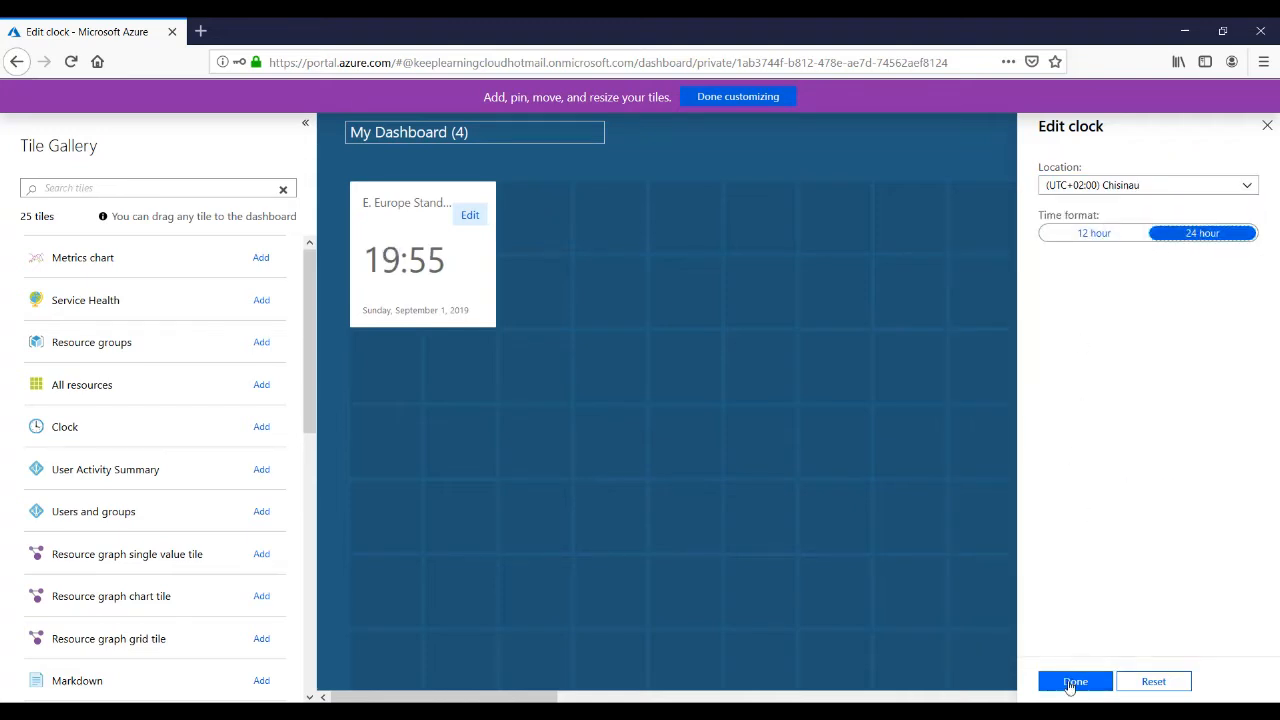
left_click(1071, 684)
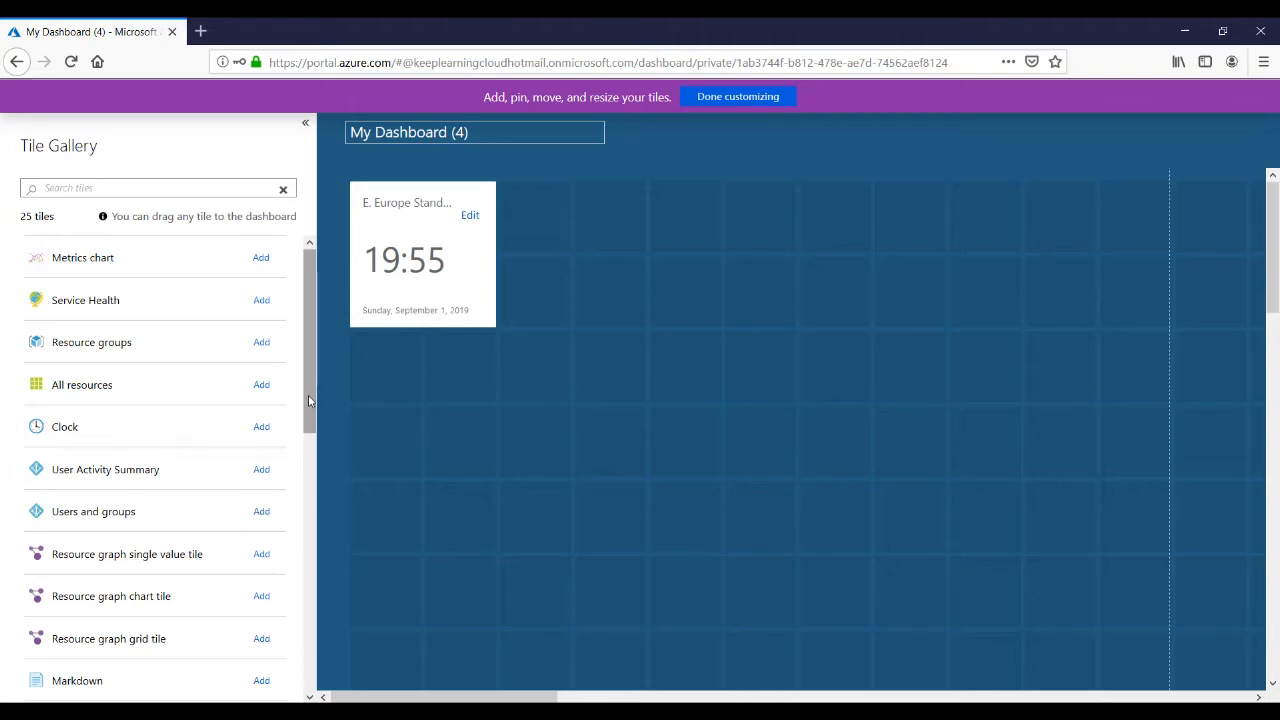
Add the Availability, Users and groups, and User Activity Summary tiles to the dashboard
left_click_drag(305, 393, 320, 523)
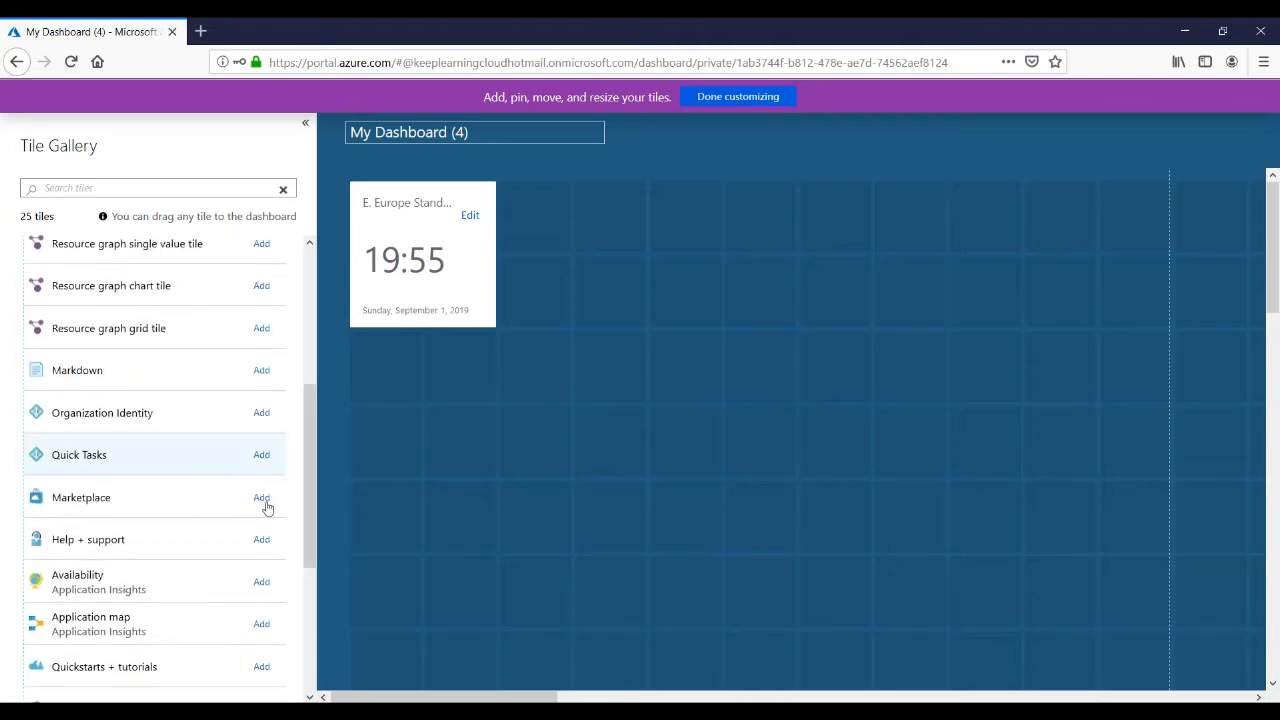
left_click(262, 582)
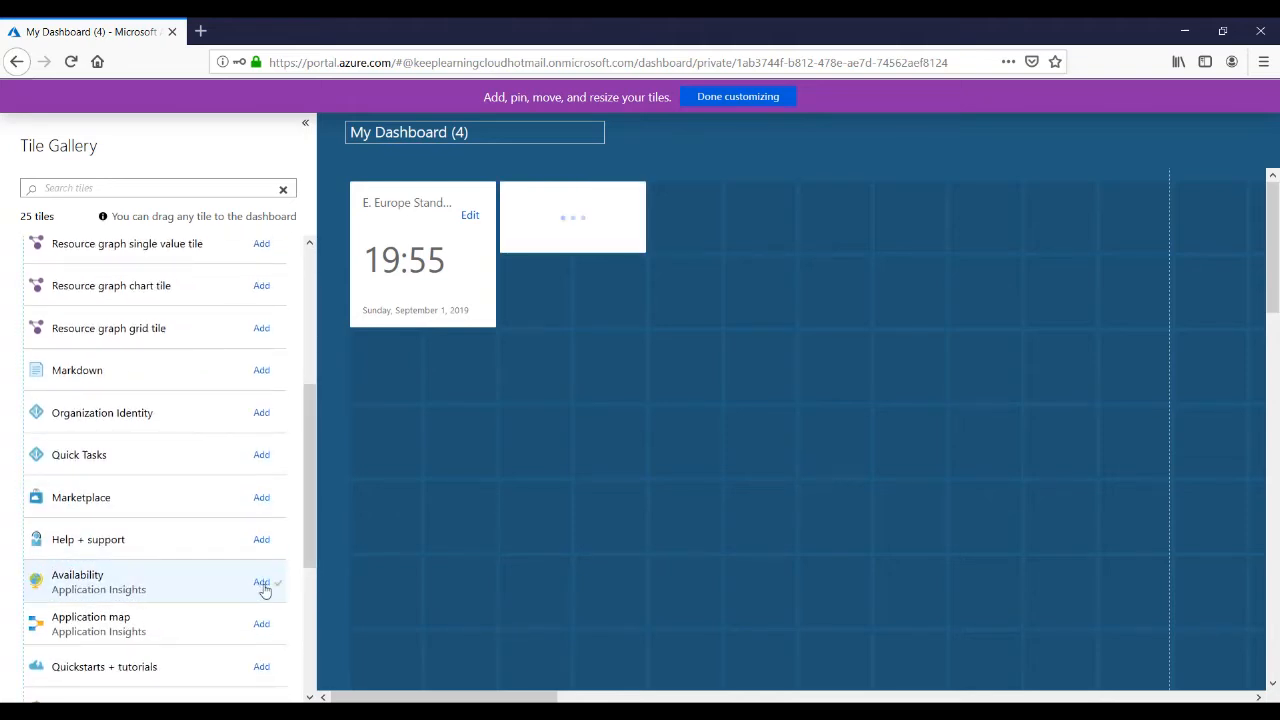
left_click_drag(306, 478, 306, 391)
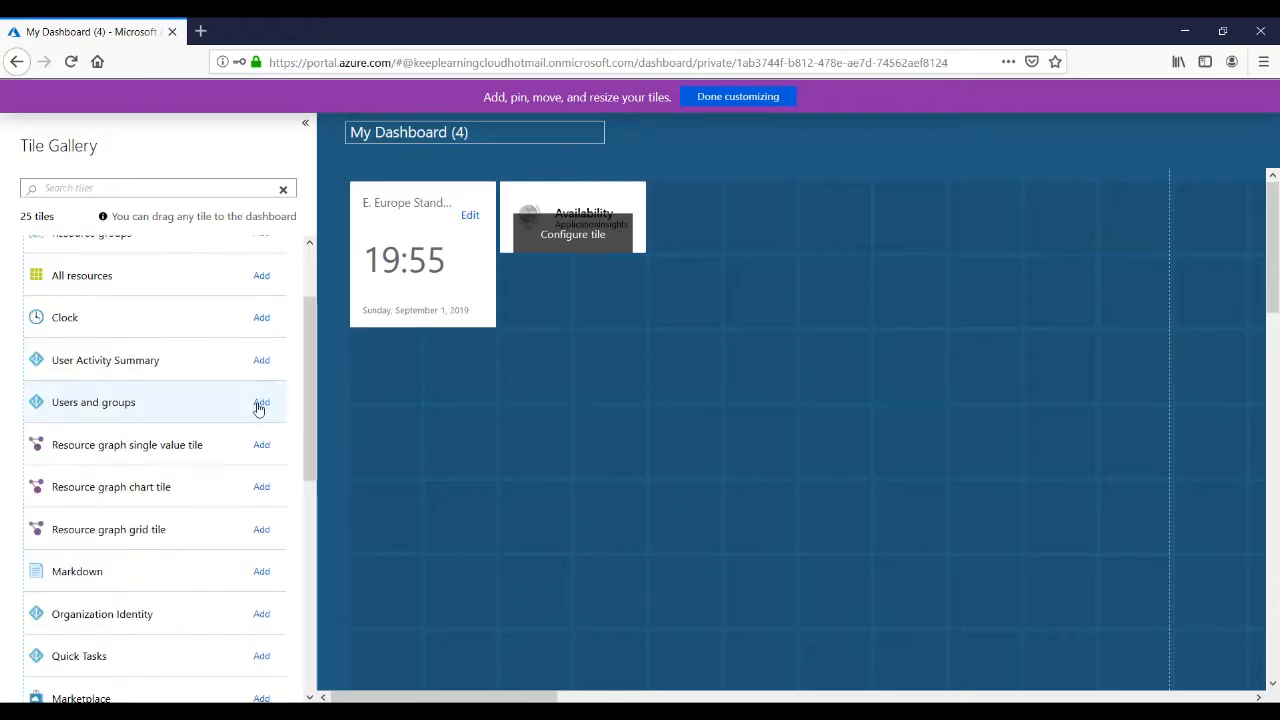
left_click(260, 403)
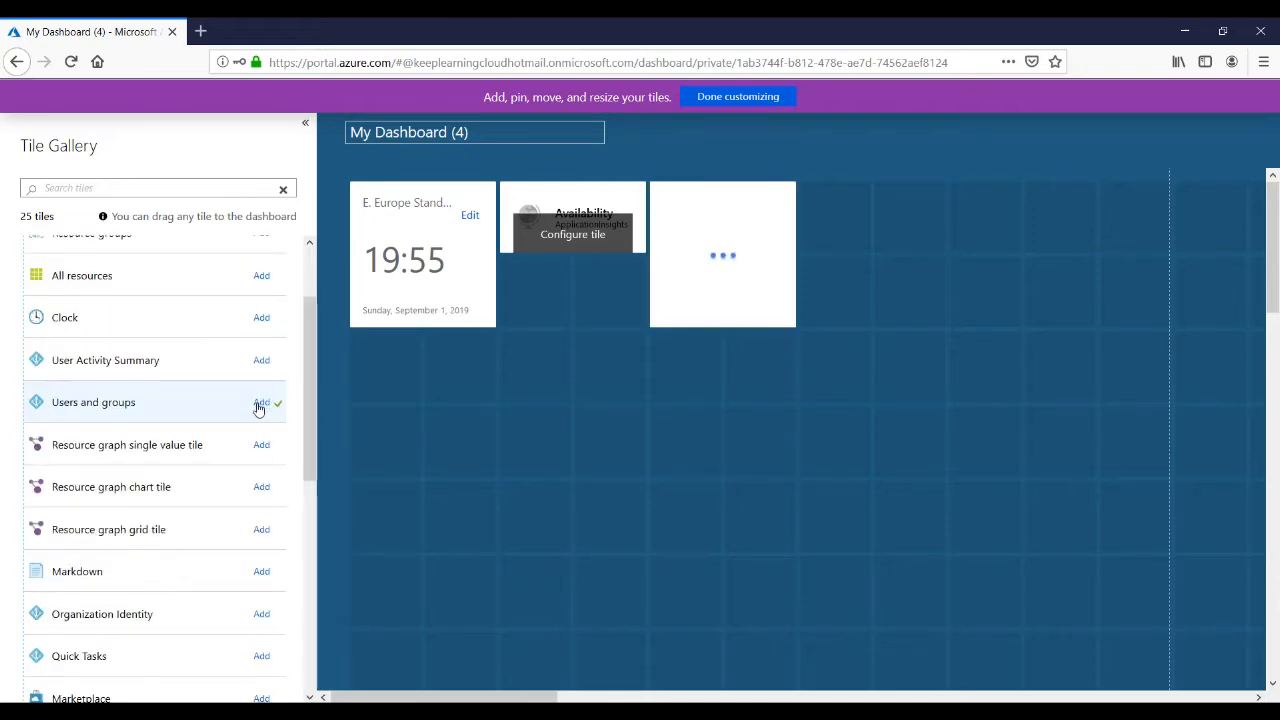
left_click(263, 362)
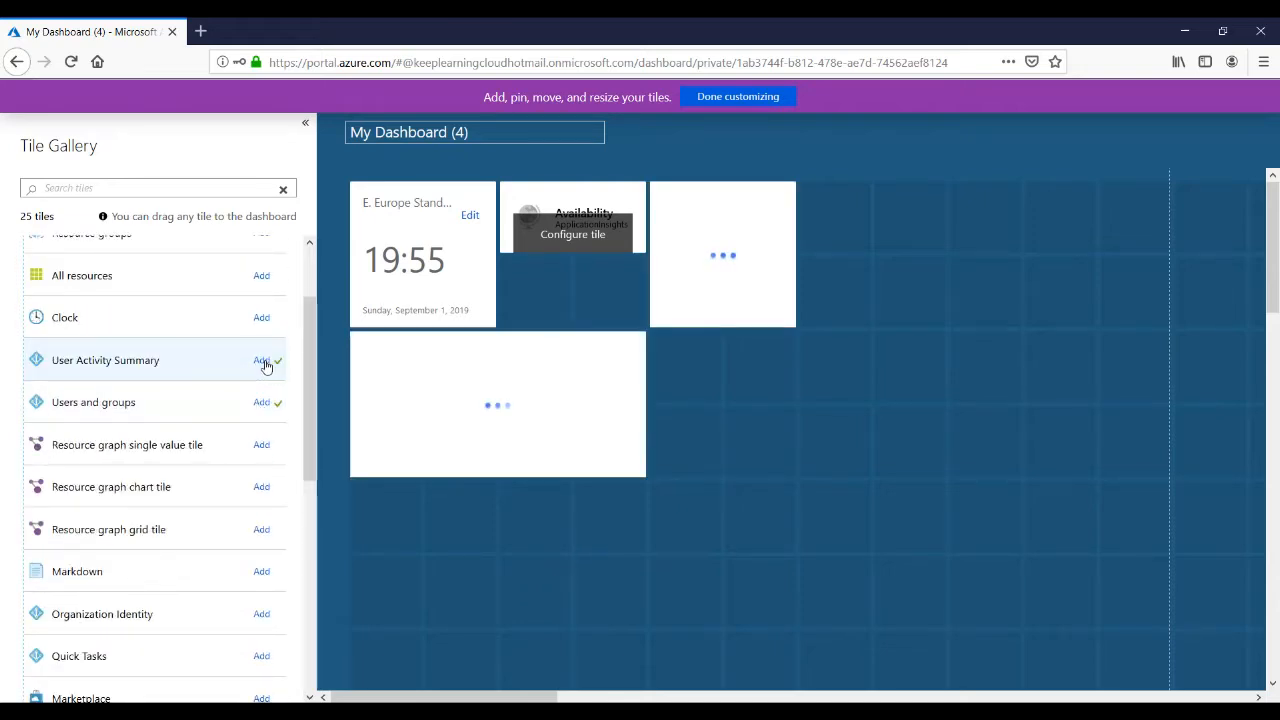
Add a Resource groups tile, place it directly beneath the Users and groups tile, and finish customizing the dashboard
left_click_drag(310, 360, 310, 322)
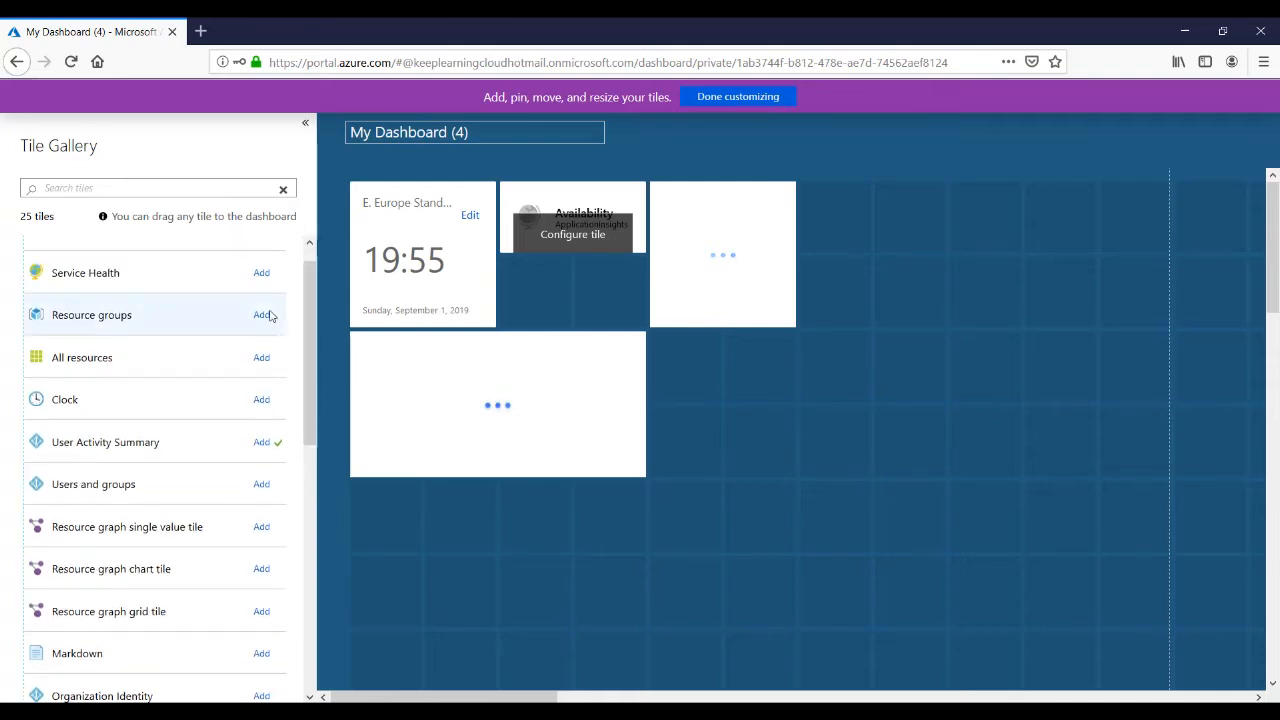
left_click(261, 315)
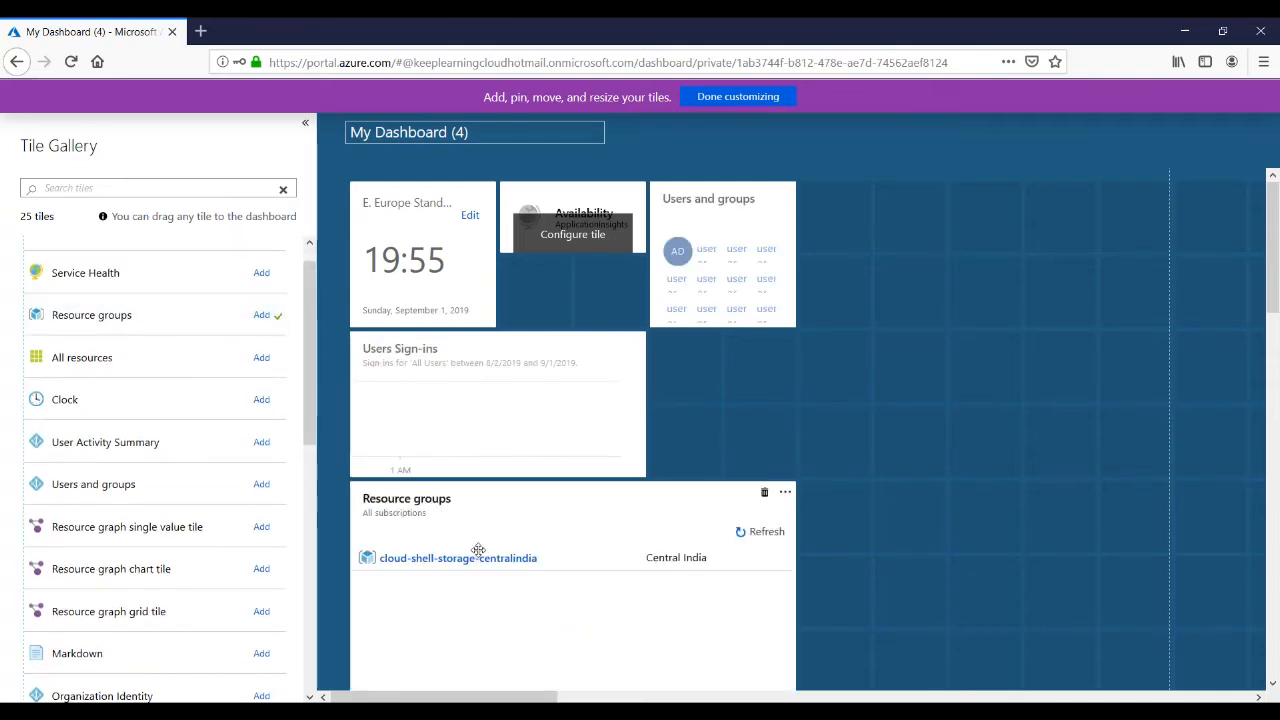
left_click_drag(687, 487, 785, 395)
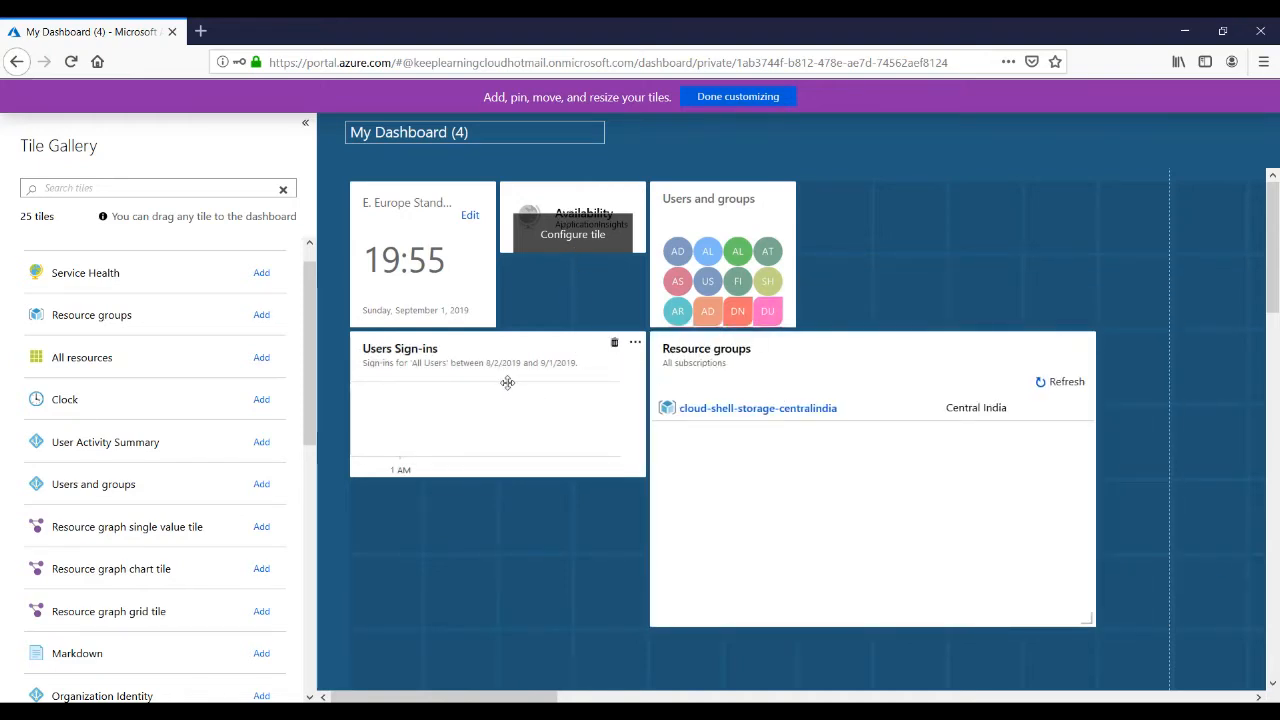
left_click(752, 99)
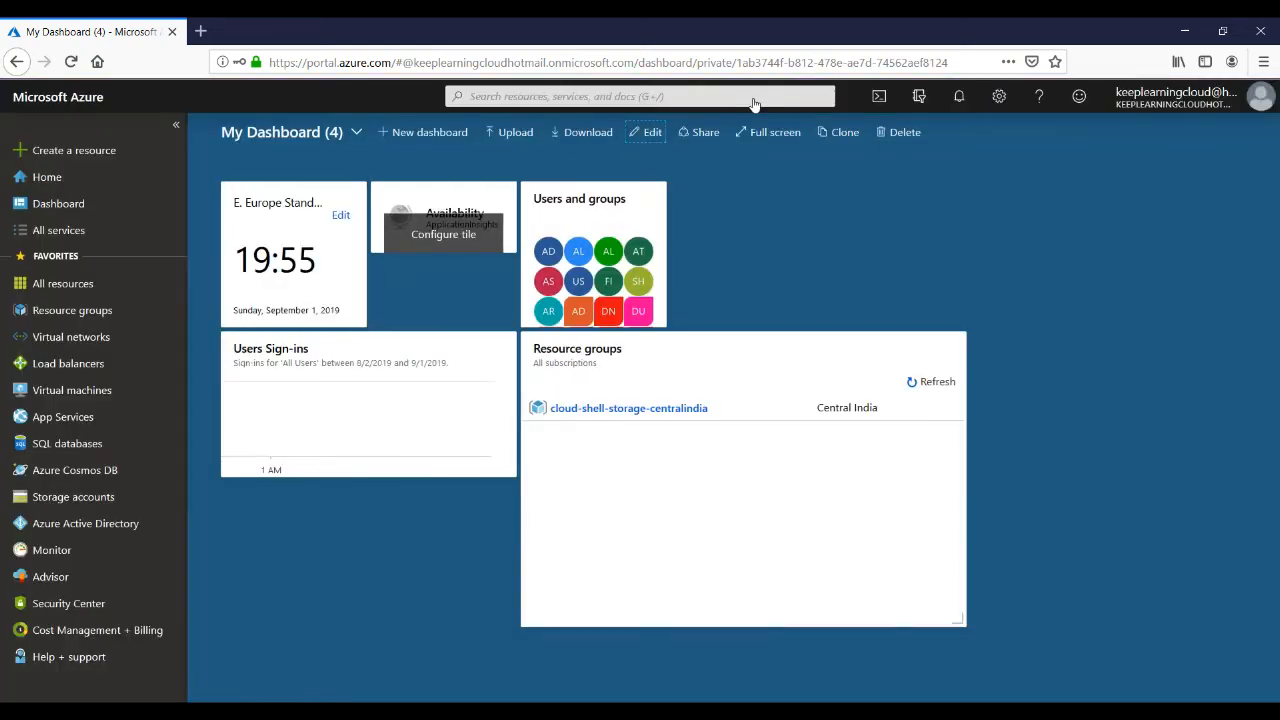
Check the list of recent dashboards and close it without switching
left_click(299, 133)
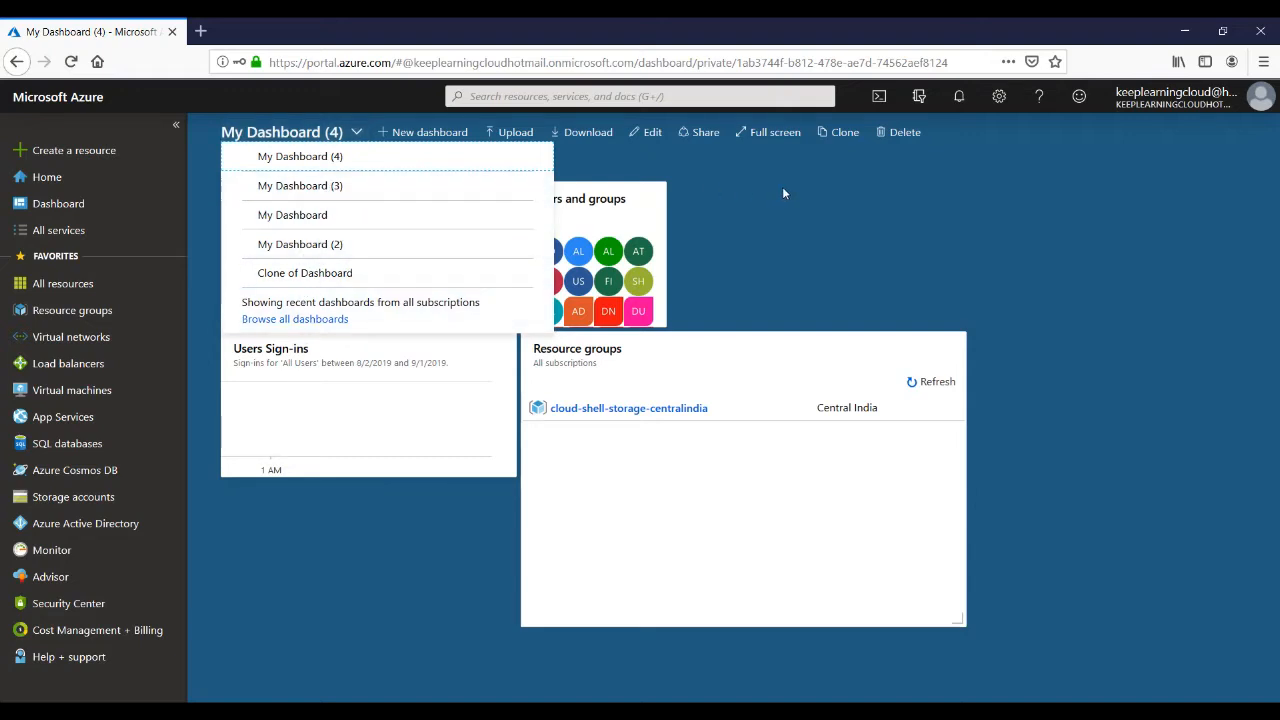
left_click(730, 218)
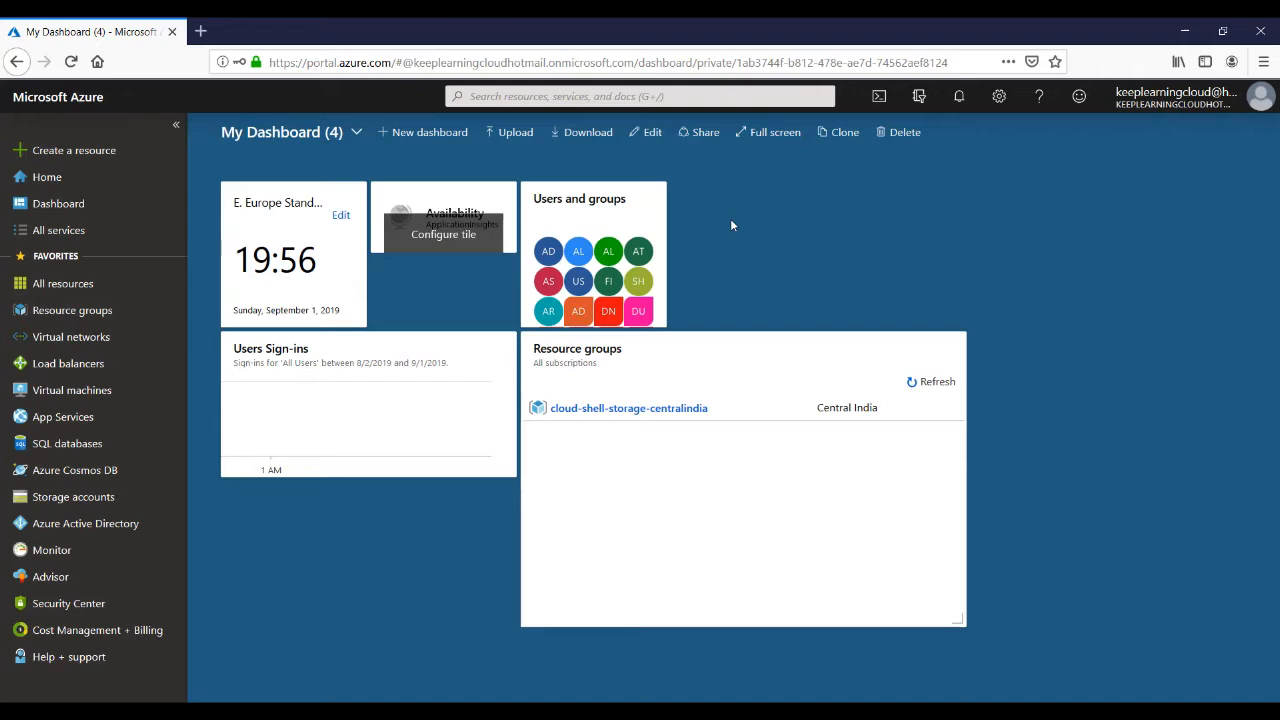
View the directory's full user list from the Users and groups tile and return to the dashboard
left_click(578, 207)
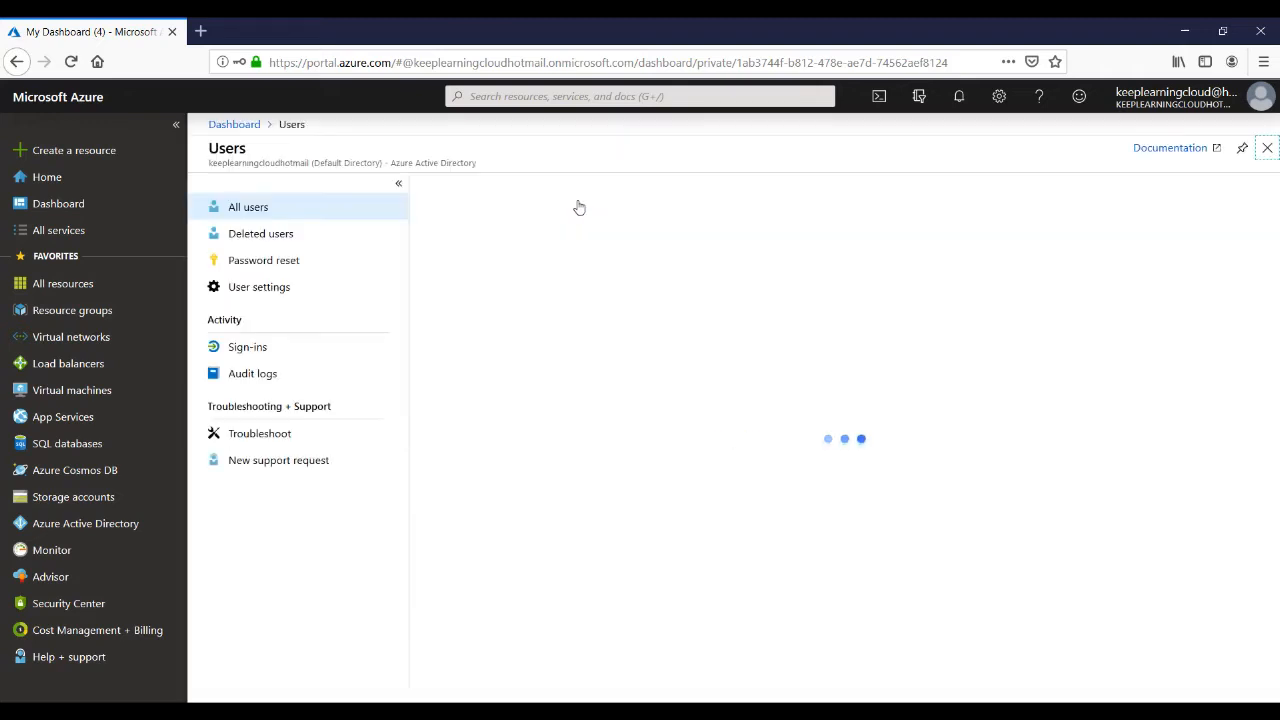
left_click_drag(577, 204, 394, 246)
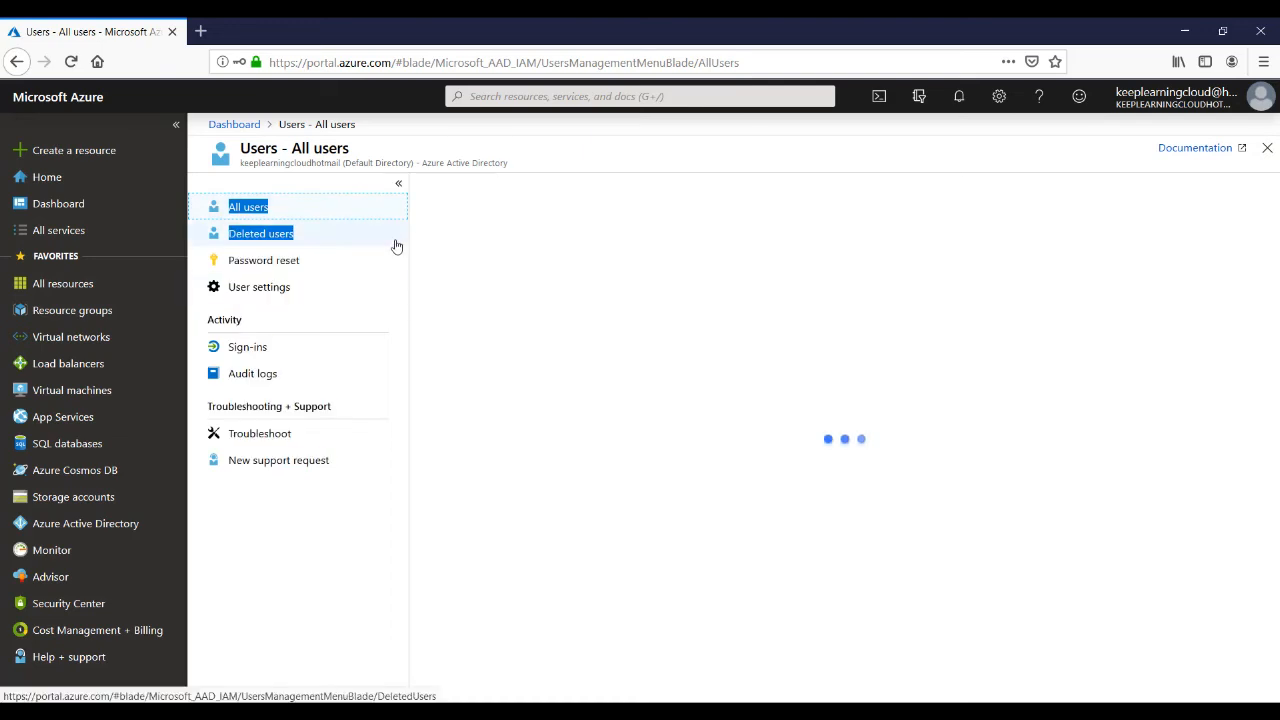
left_click(506, 149)
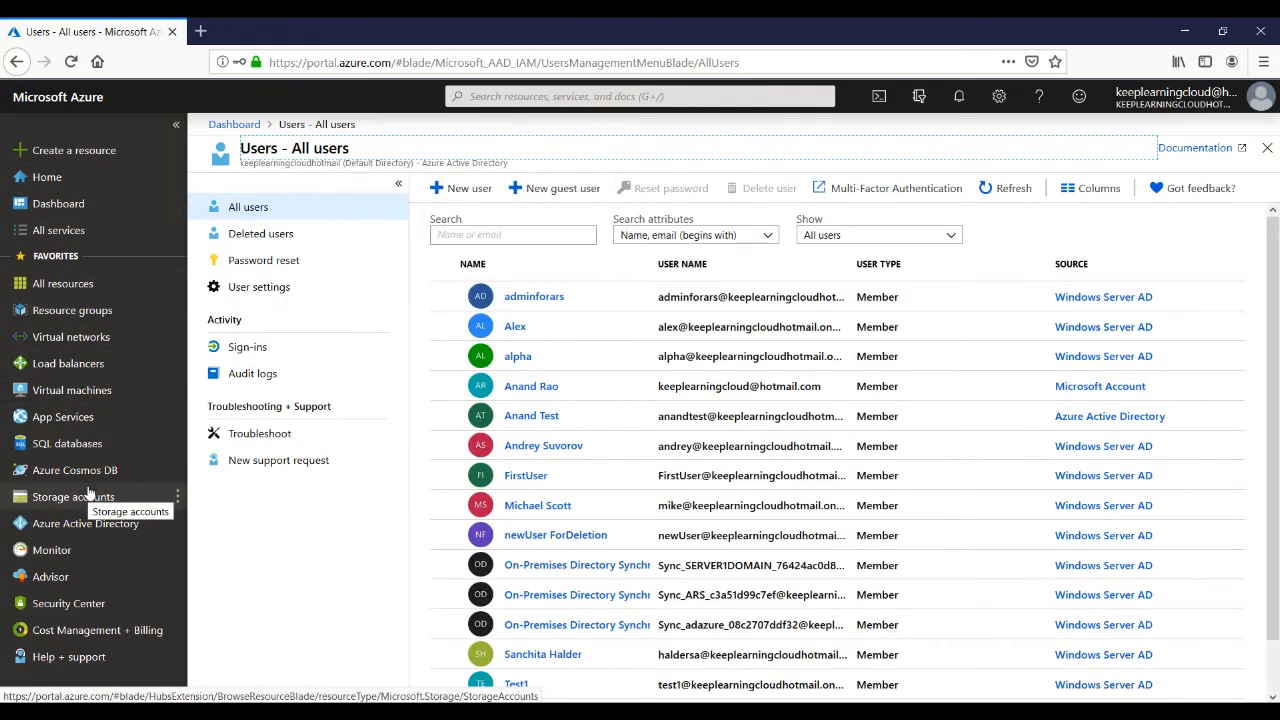
left_click(82, 206)
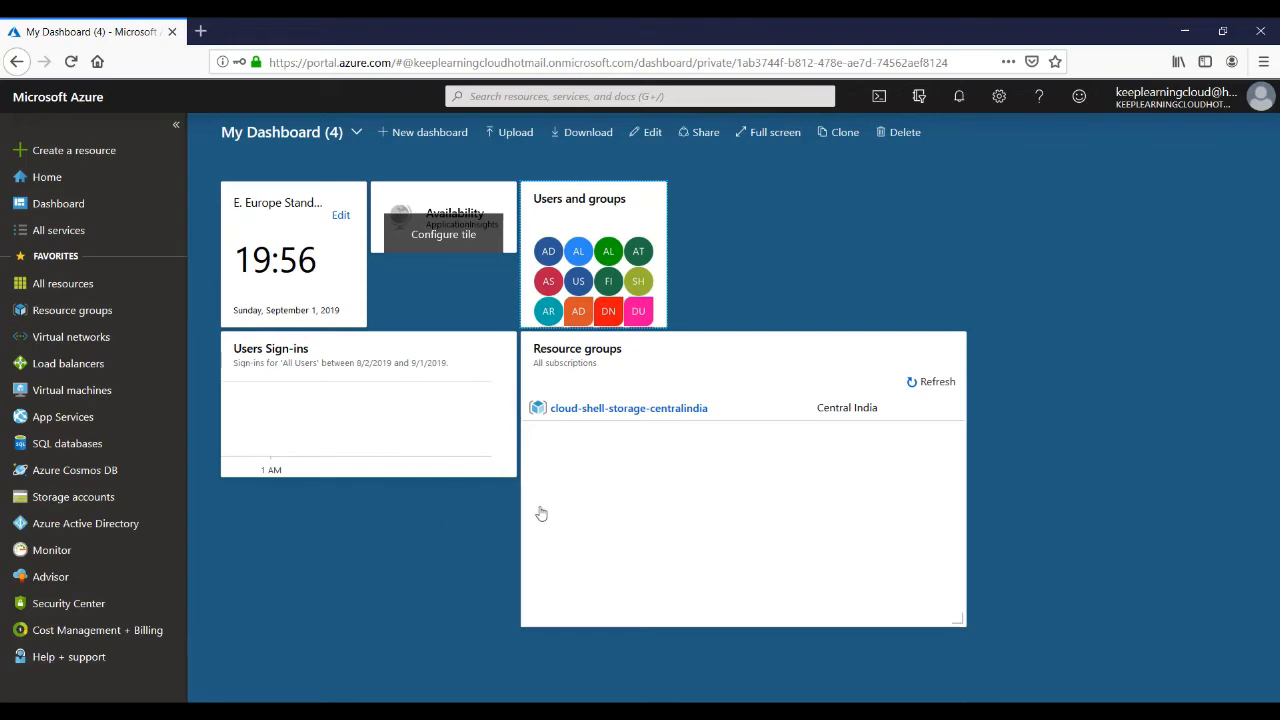
Examine the portal's feedback form and its help options
left_click(1078, 97)
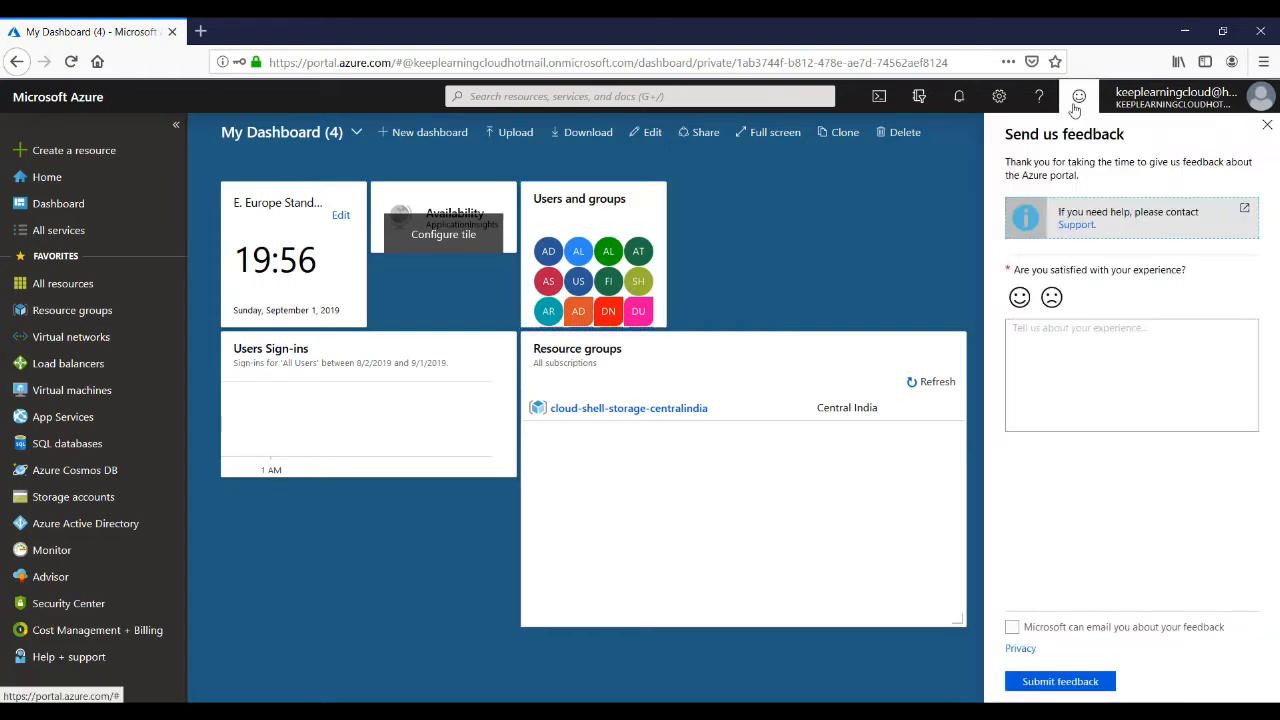
left_click(1067, 374)
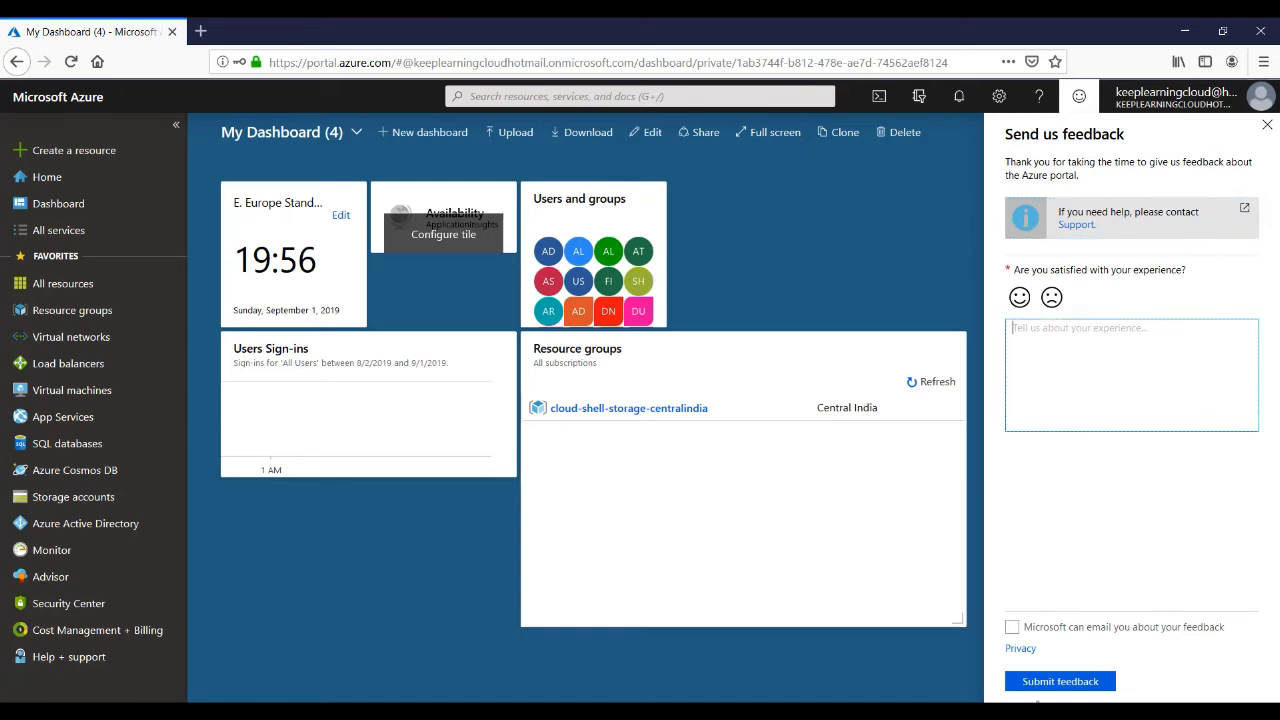
left_click(1038, 100)
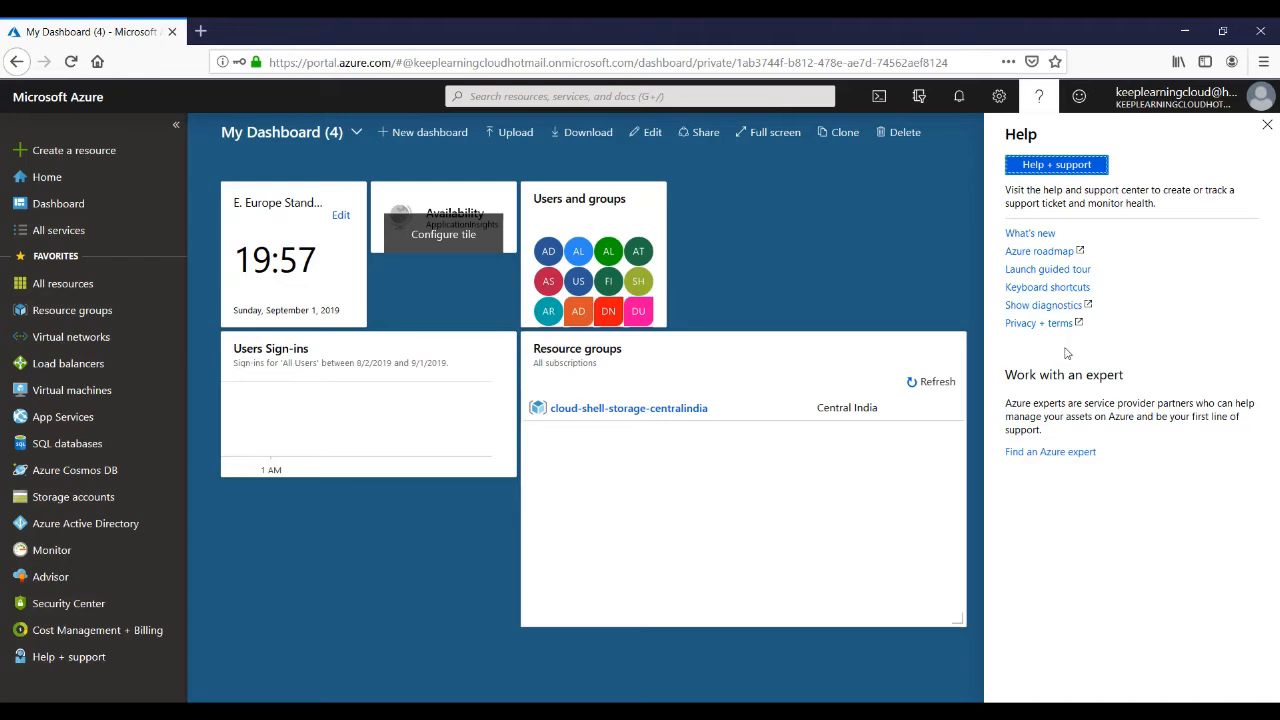
Review the portal settings, the notifications, and the default directory and subscription filter
left_click(997, 97)
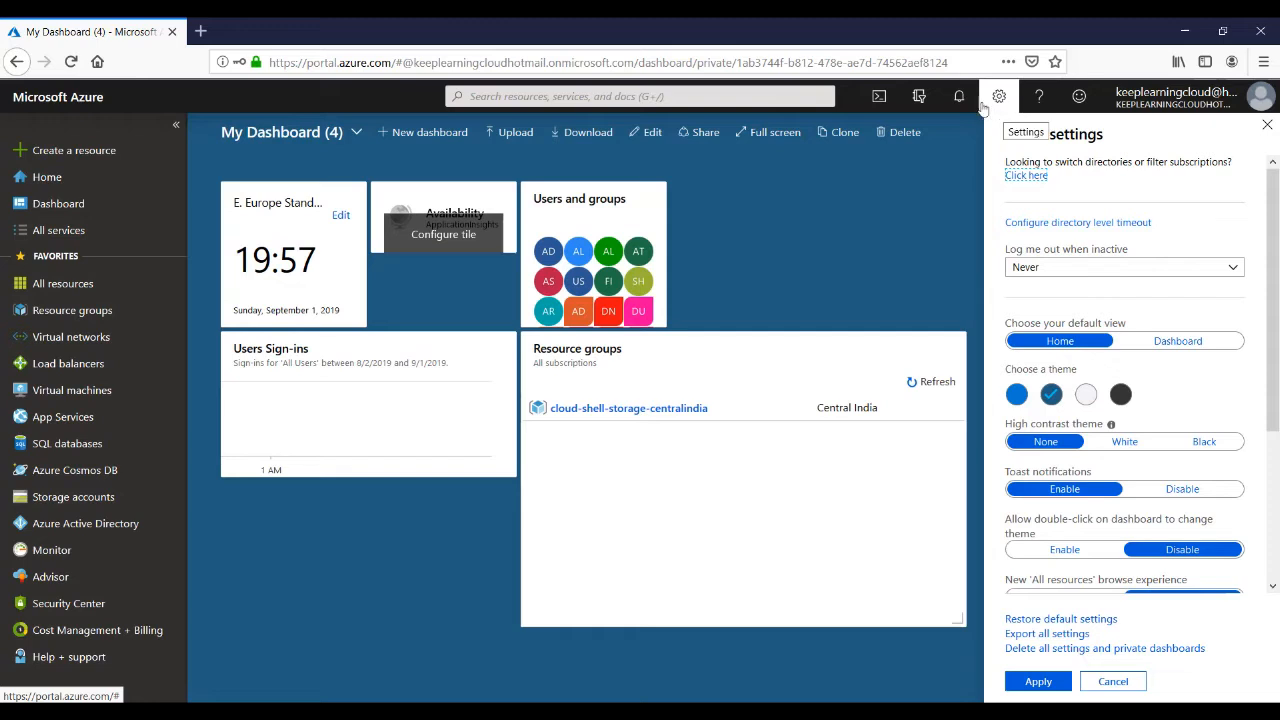
left_click(958, 100)
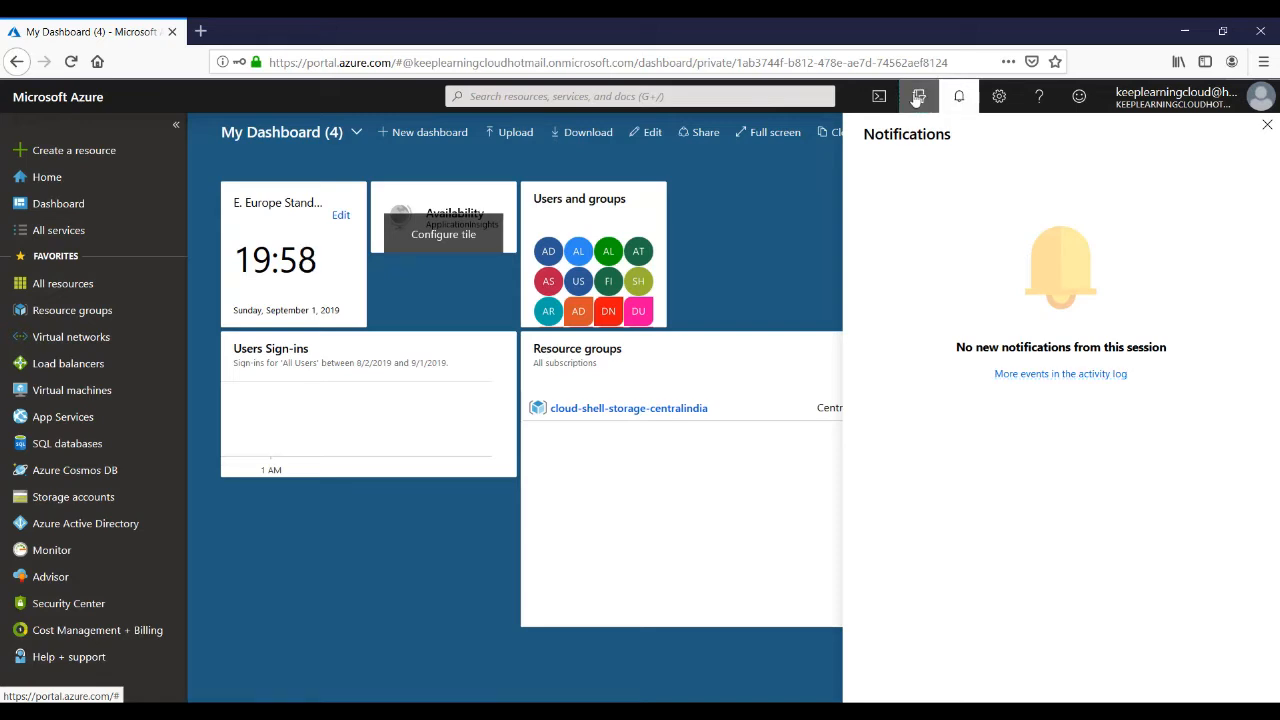
left_click(916, 97)
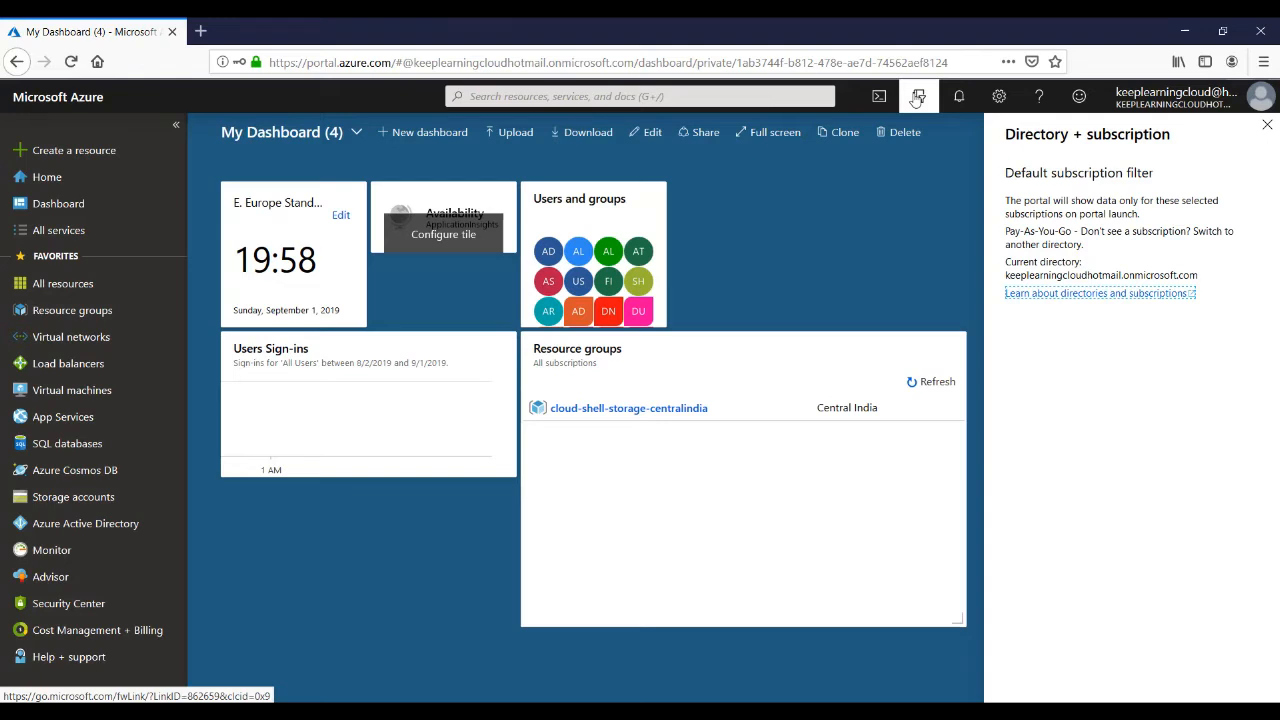
Open Cloud Shell to view its Bash terminal, and close it along with the directory and subscription details
left_click(868, 96)
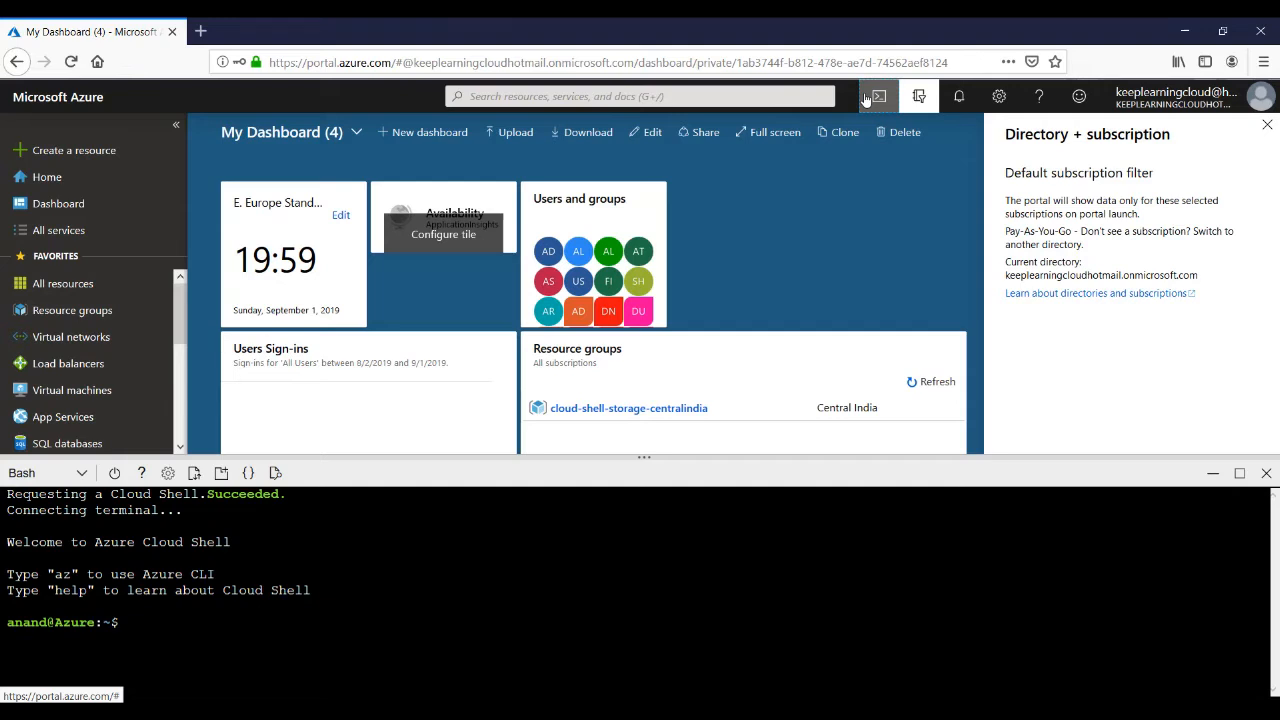
left_click(1268, 478)
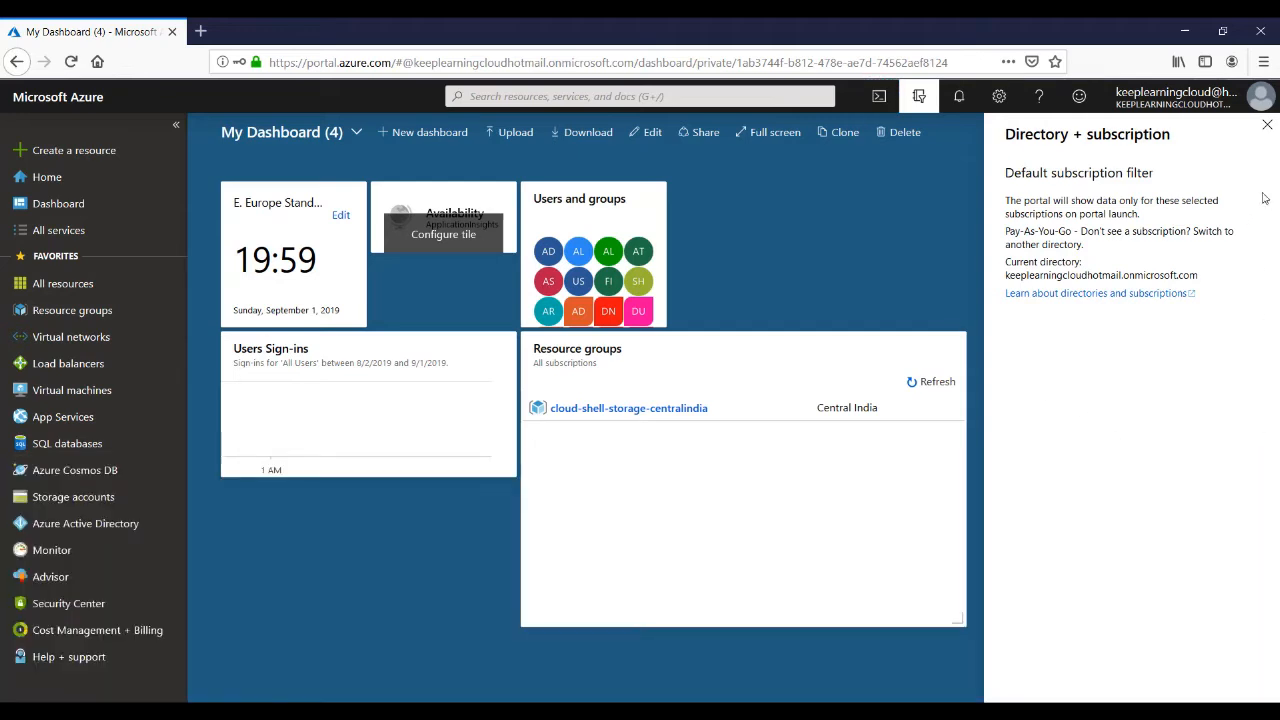
left_click(1266, 125)
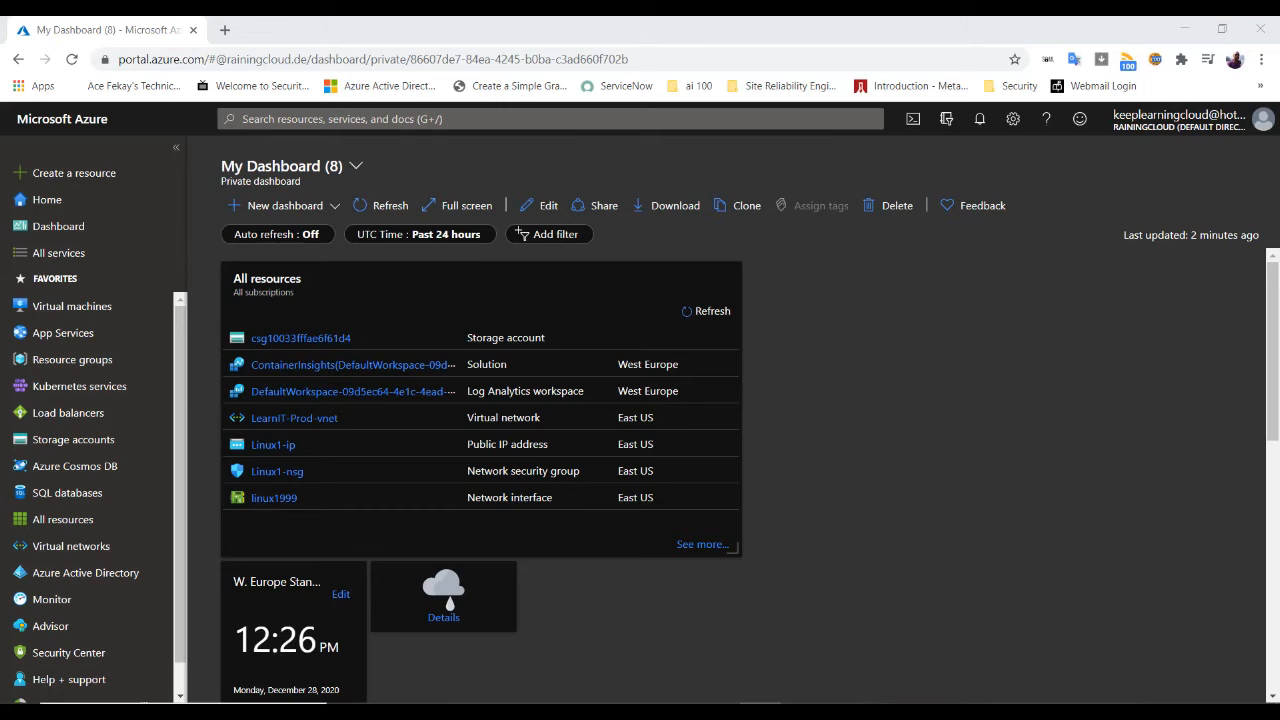
Open Cloud Shell, enlarge its pane, and switch the session from PowerShell to Bash
left_click(912, 120)
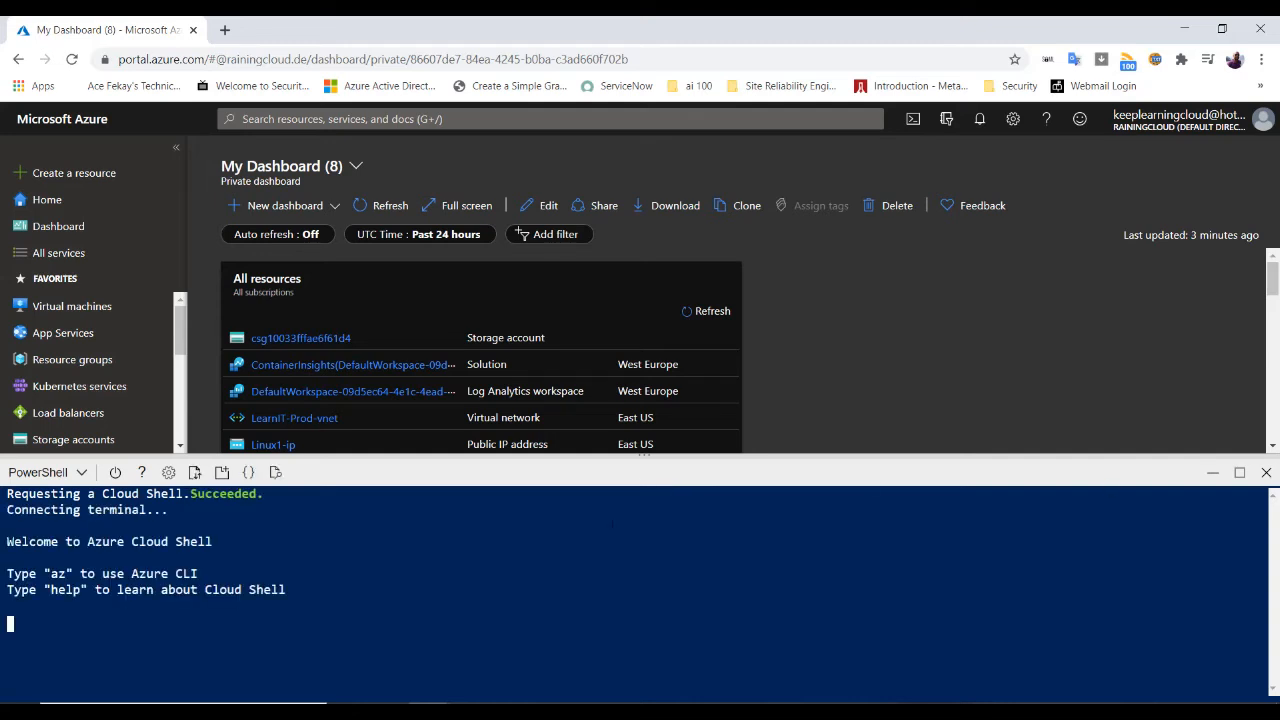
left_click_drag(650, 457, 671, 300)
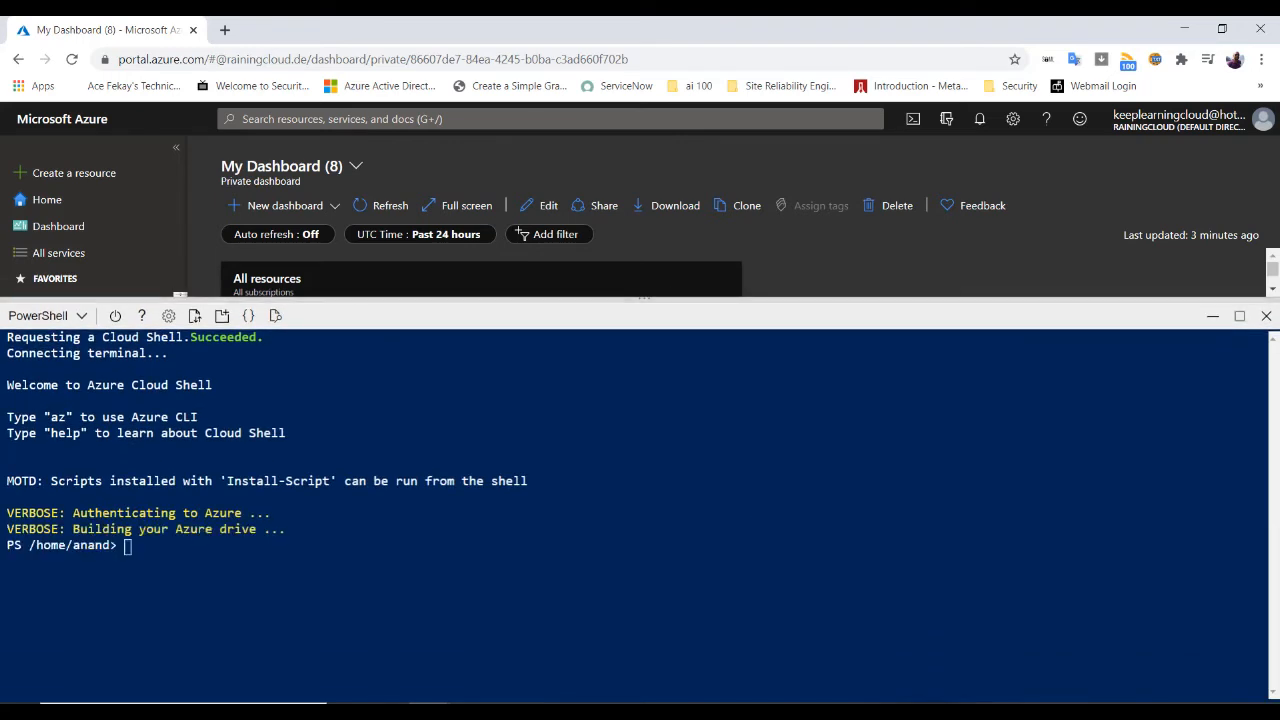
double_click(14, 545)
left_click(14, 545)
left_click(83, 315)
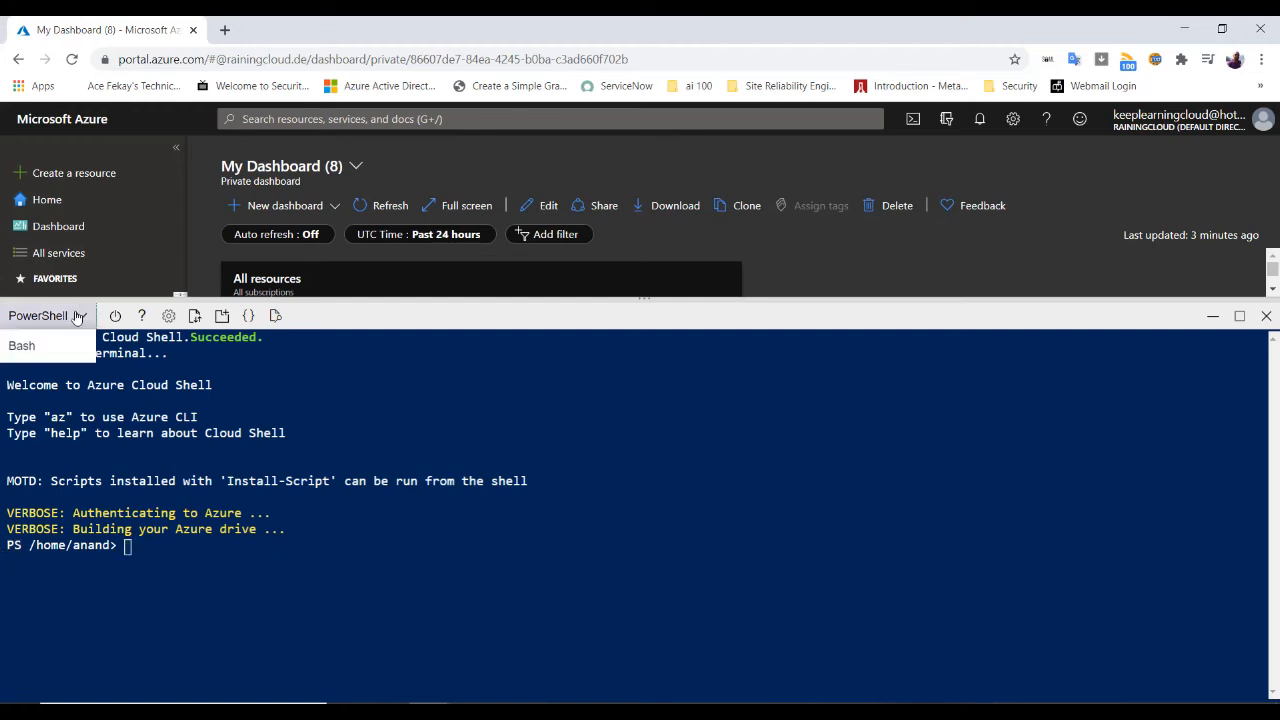
left_click(30, 350)
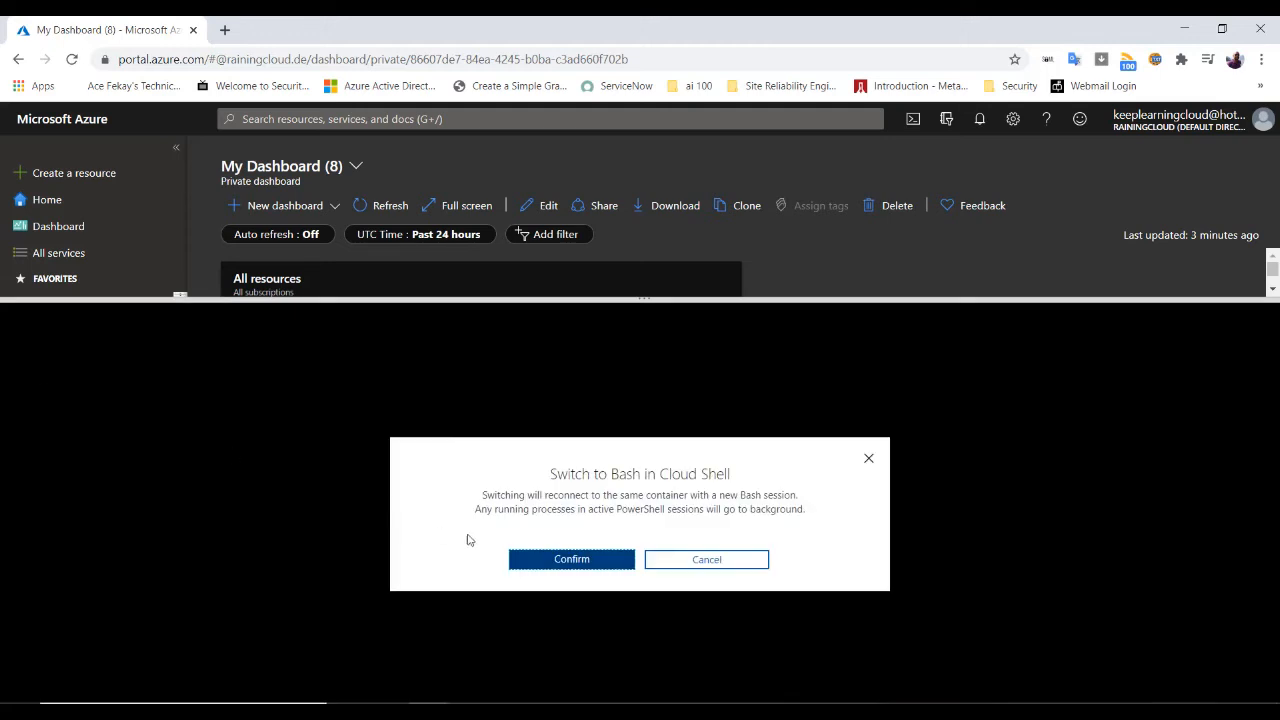
left_click(589, 559)
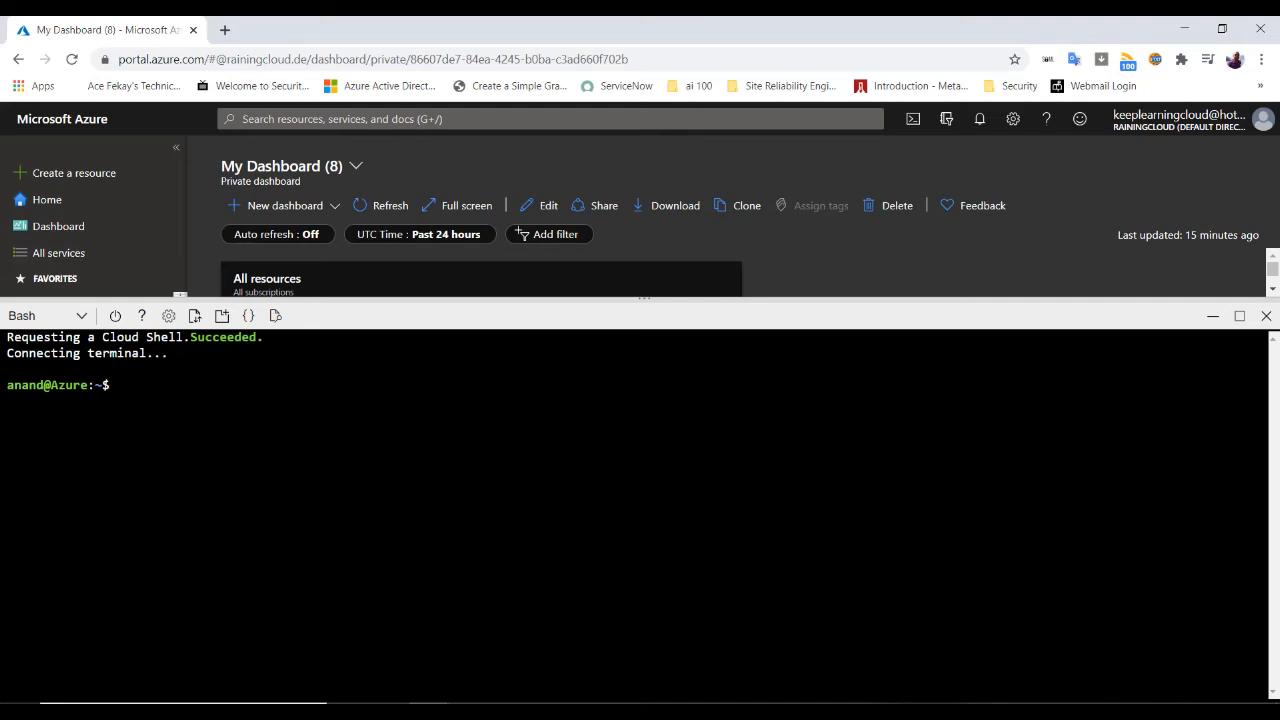
type("it clone https://")
type("github.com/azure-samples/html-docs-hello-world.git")
key("Return")
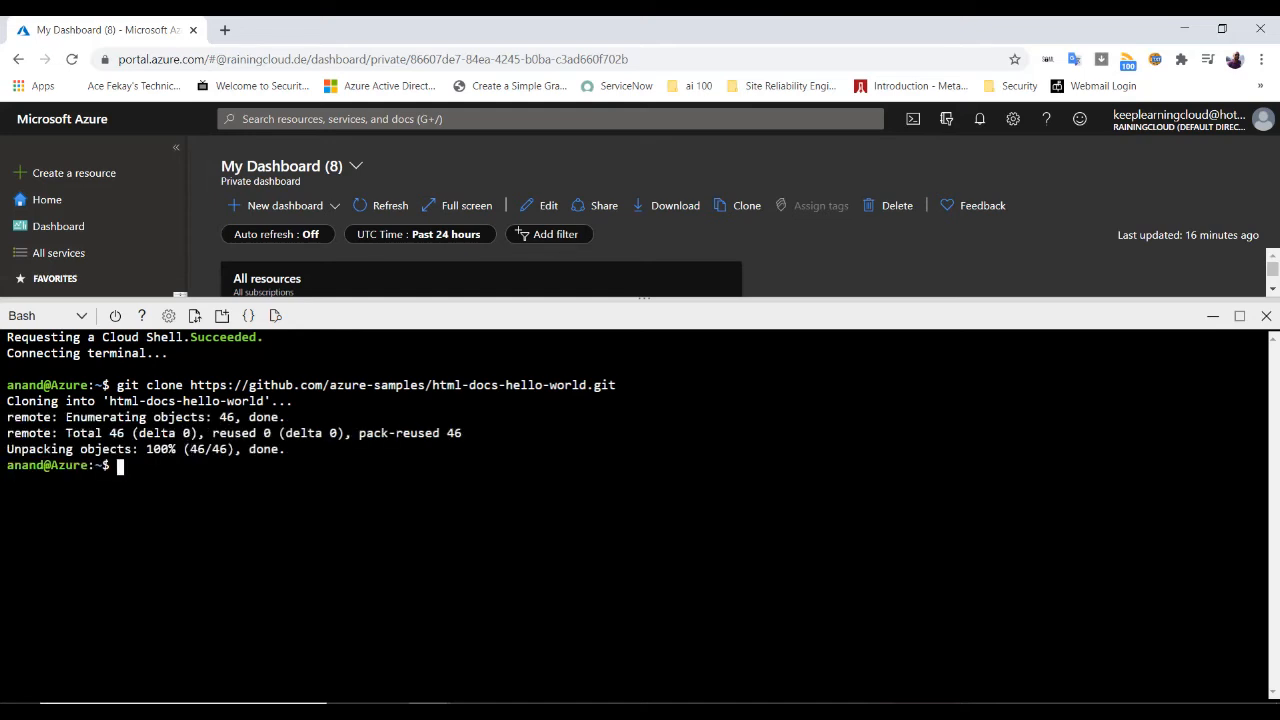
Change into the cloned html-docs-hello-world directory and list its files
type("ls")
key("Return")
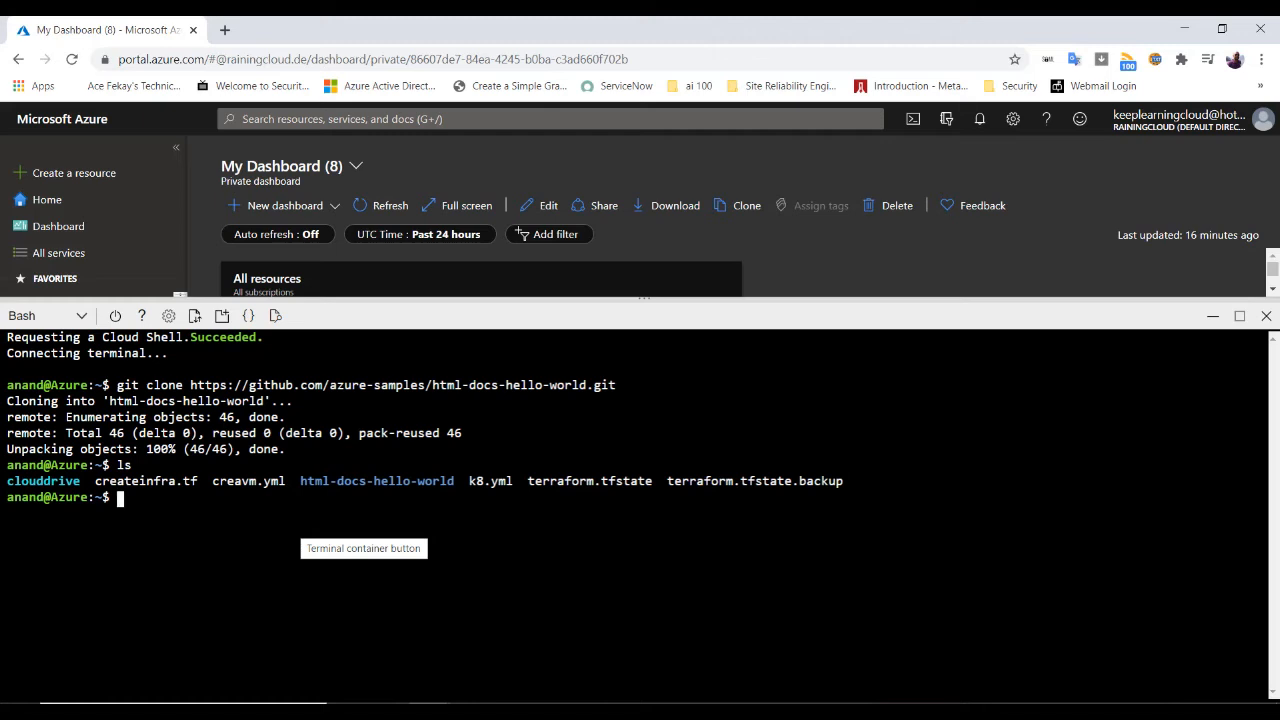
type("cd ht")
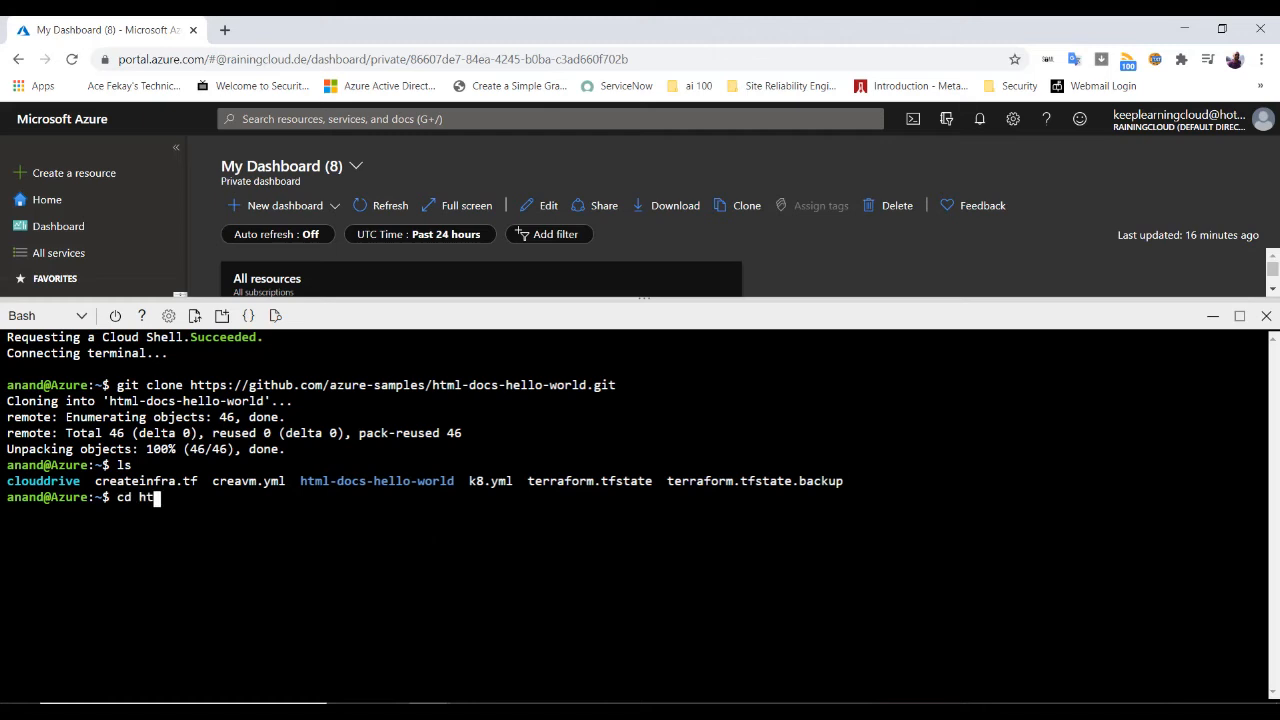
key("Tab")
key("Return")
type("ls")
key("Return")
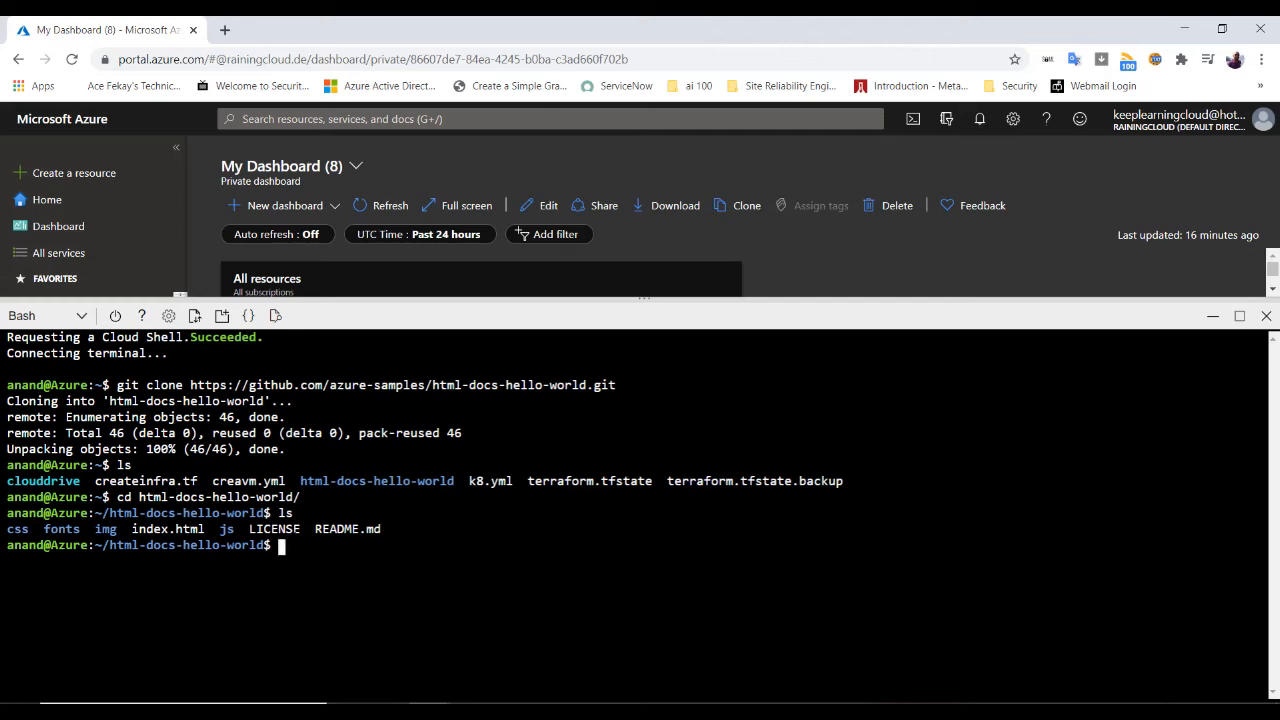
Deploy the site as a static HTML web app with az webapp up, using location eastus and name thegreatdemoapp
type("az")
mouse_move(719, 712)
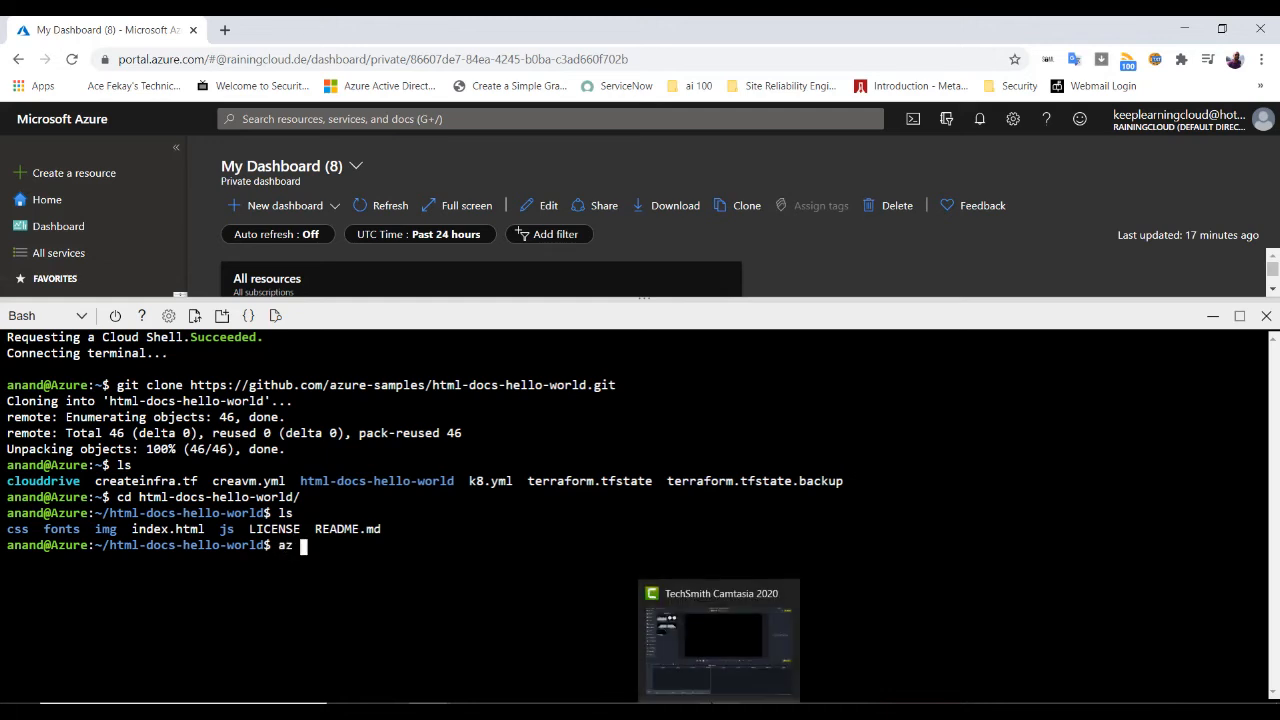
type("webapp")
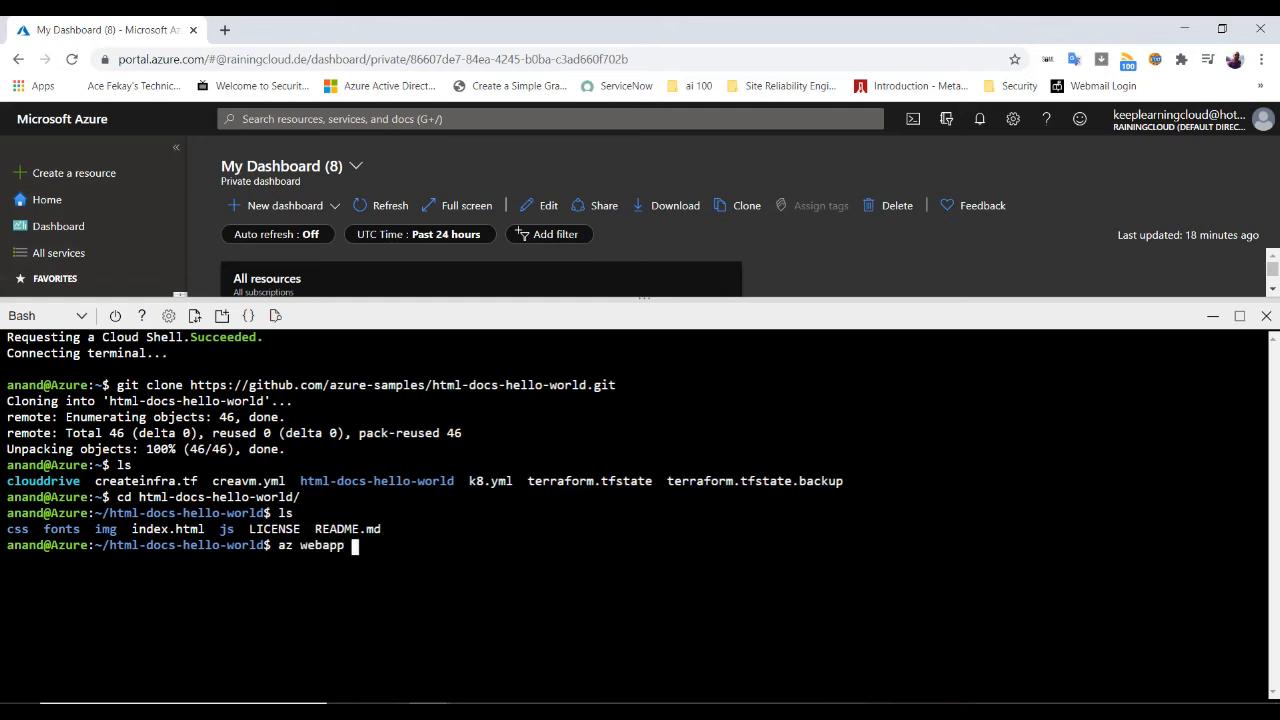
type(" up --location eastus ")
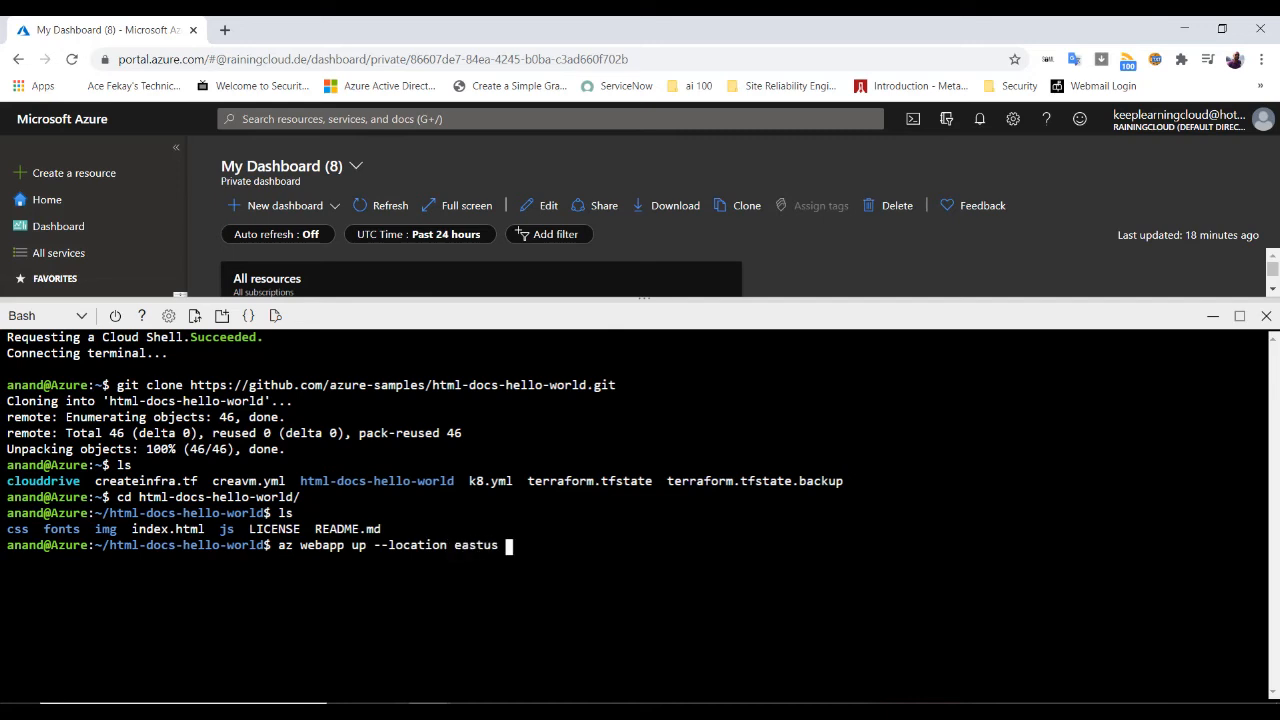
type("--name thegreatdemoapp ")
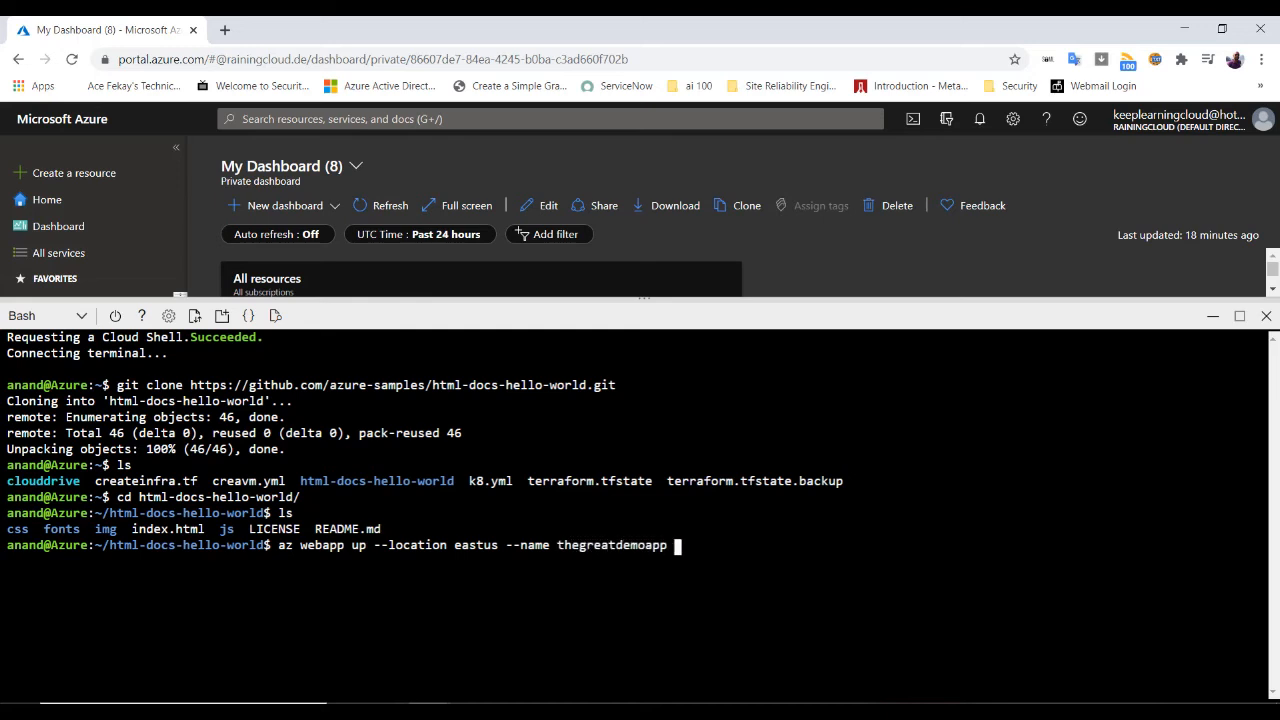
type("--html index.htmlk")
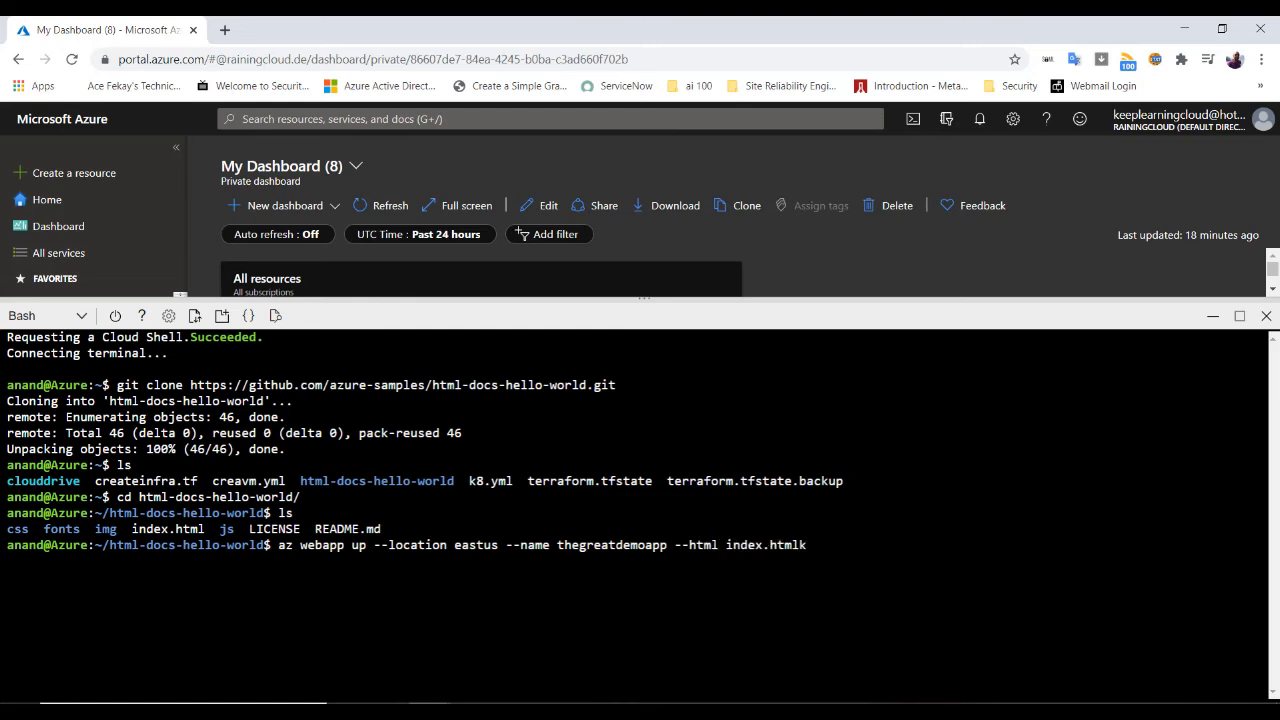
key("Return")
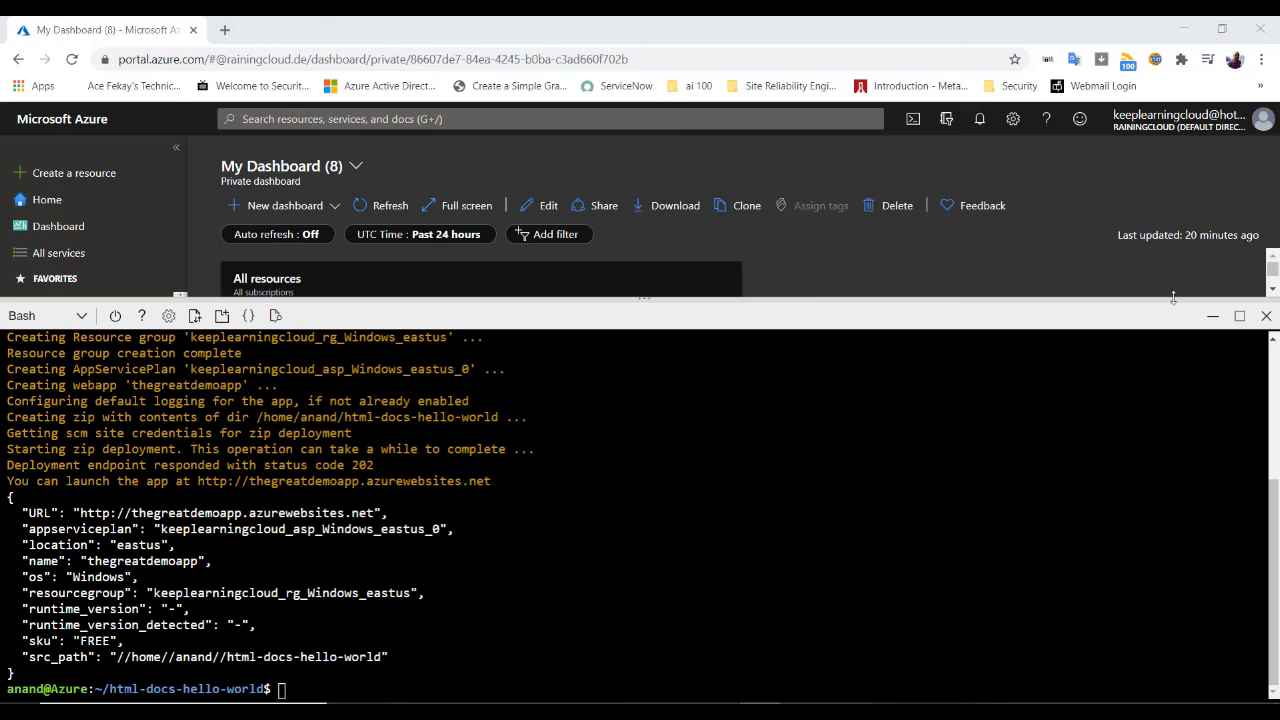
Minimize Cloud Shell and open the overview of thegreatdemoapp under App Services
left_click(1213, 315)
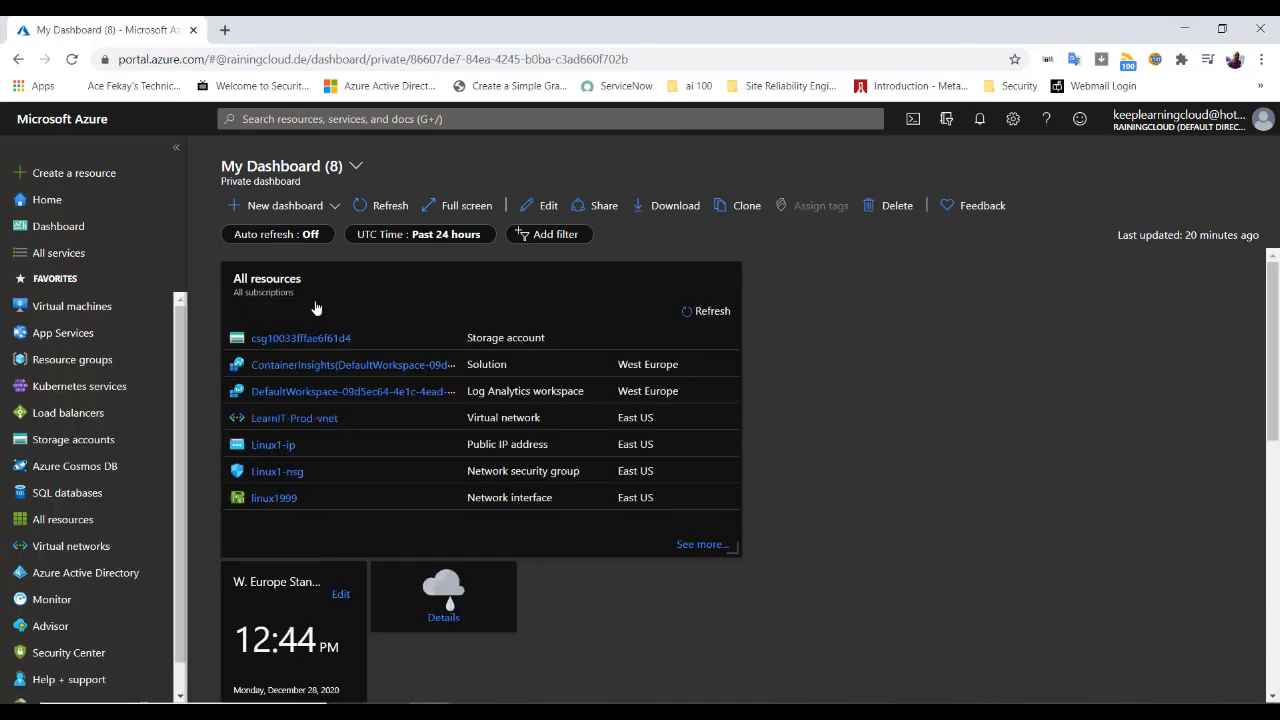
left_click(68, 334)
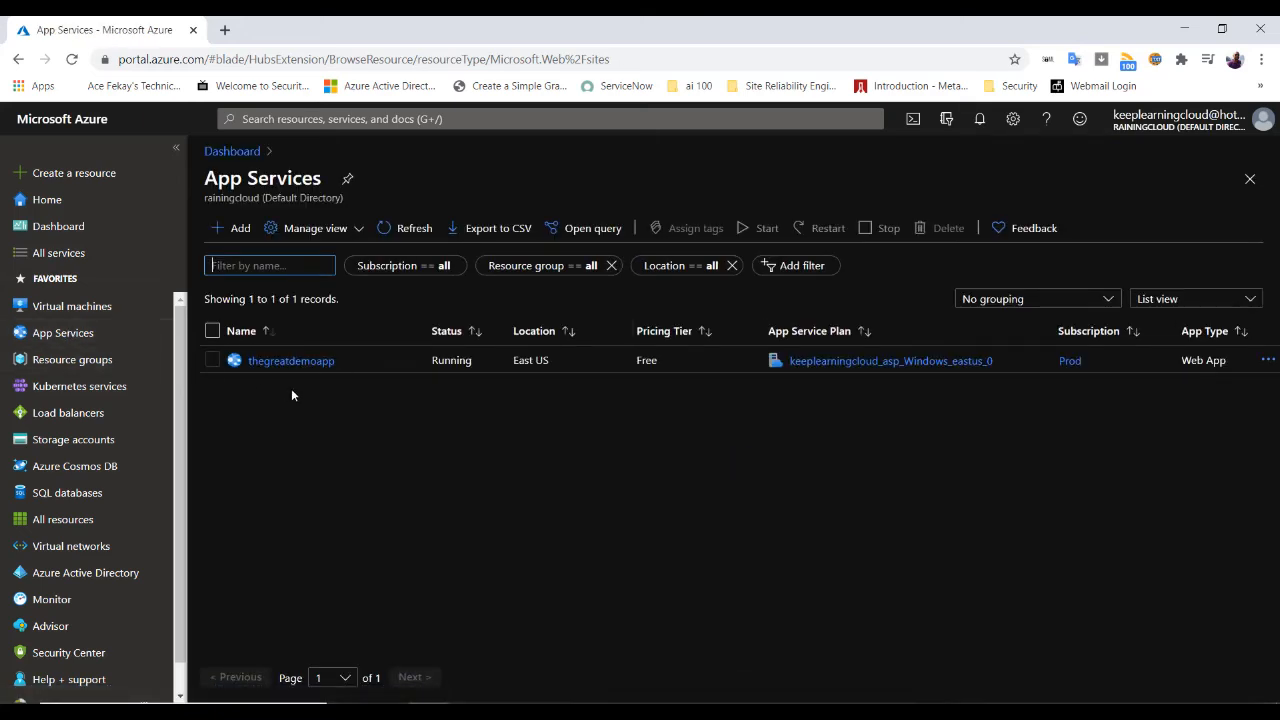
left_click(290, 361)
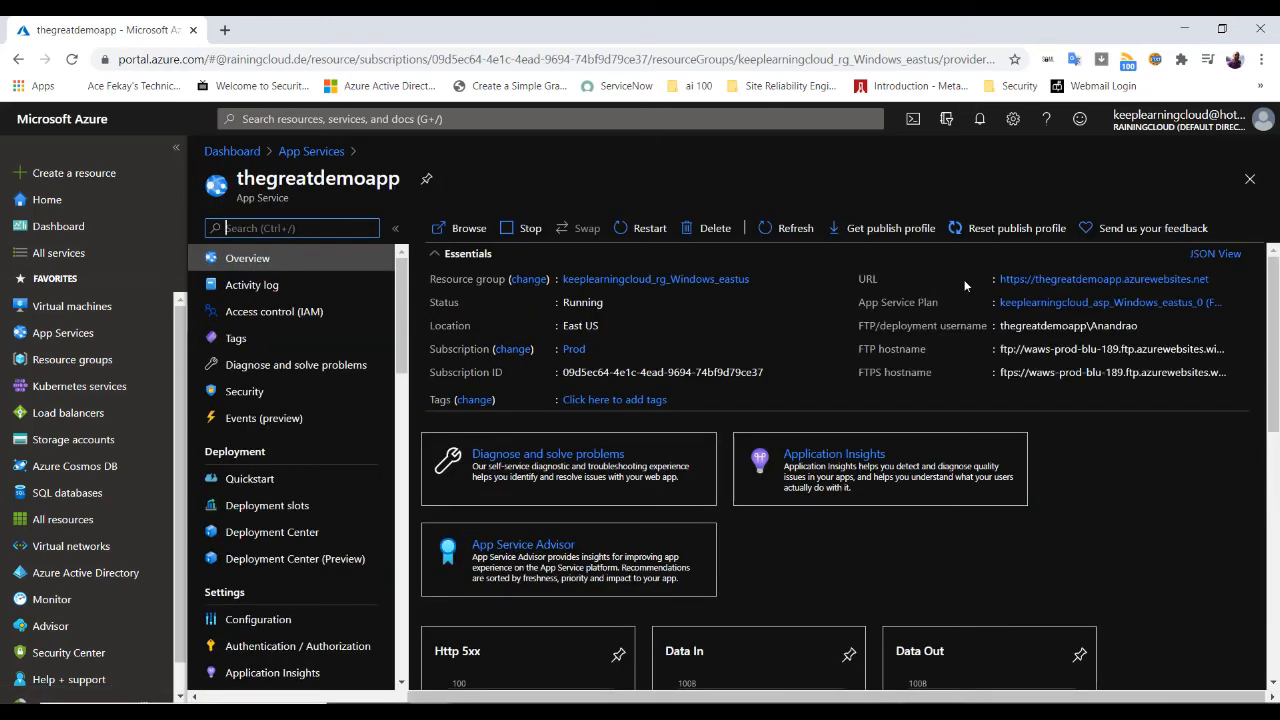
Copy the web app's URL and load the deployed site in a new browser tab
left_click(1220, 281)
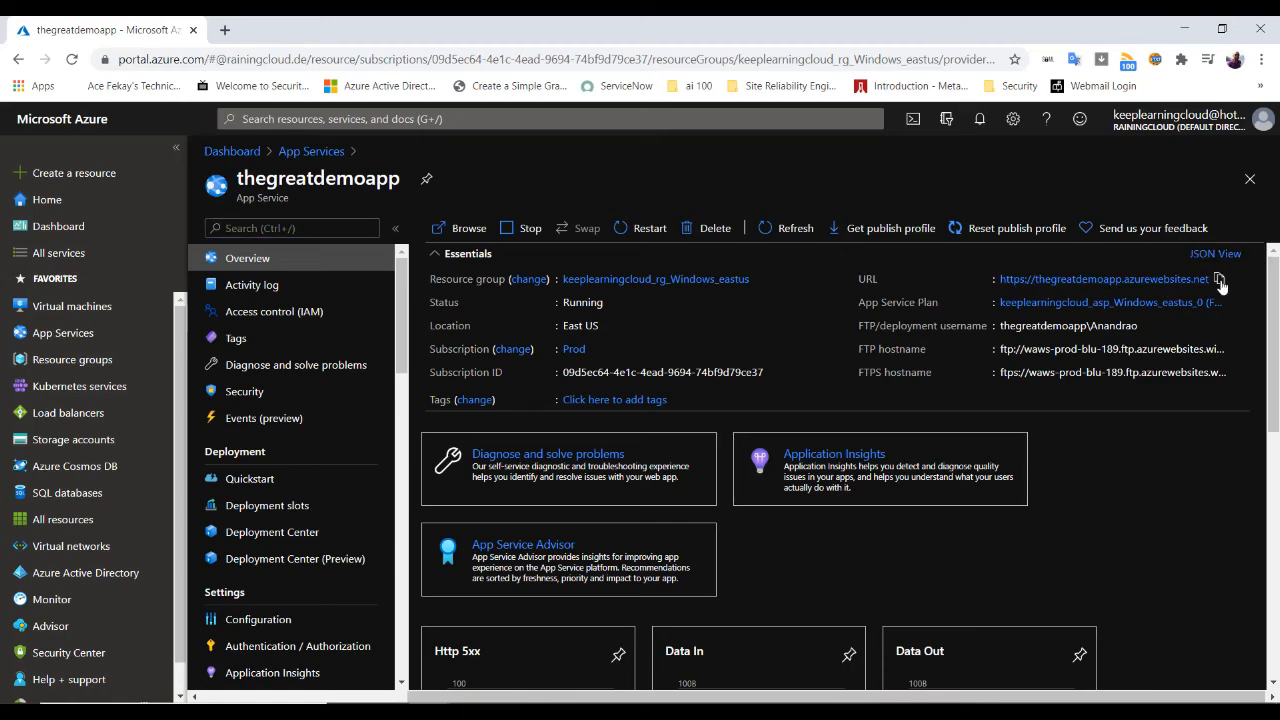
left_click(225, 30)
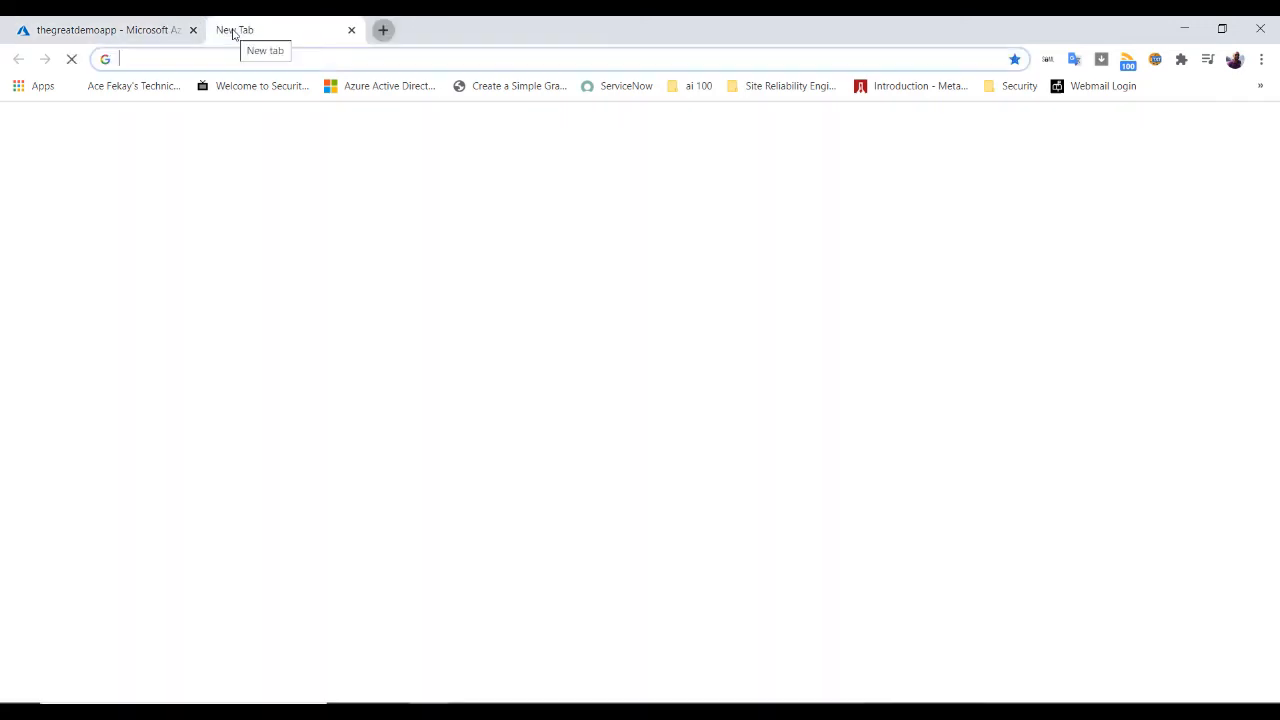
key("ctrl+v")
key("Return")
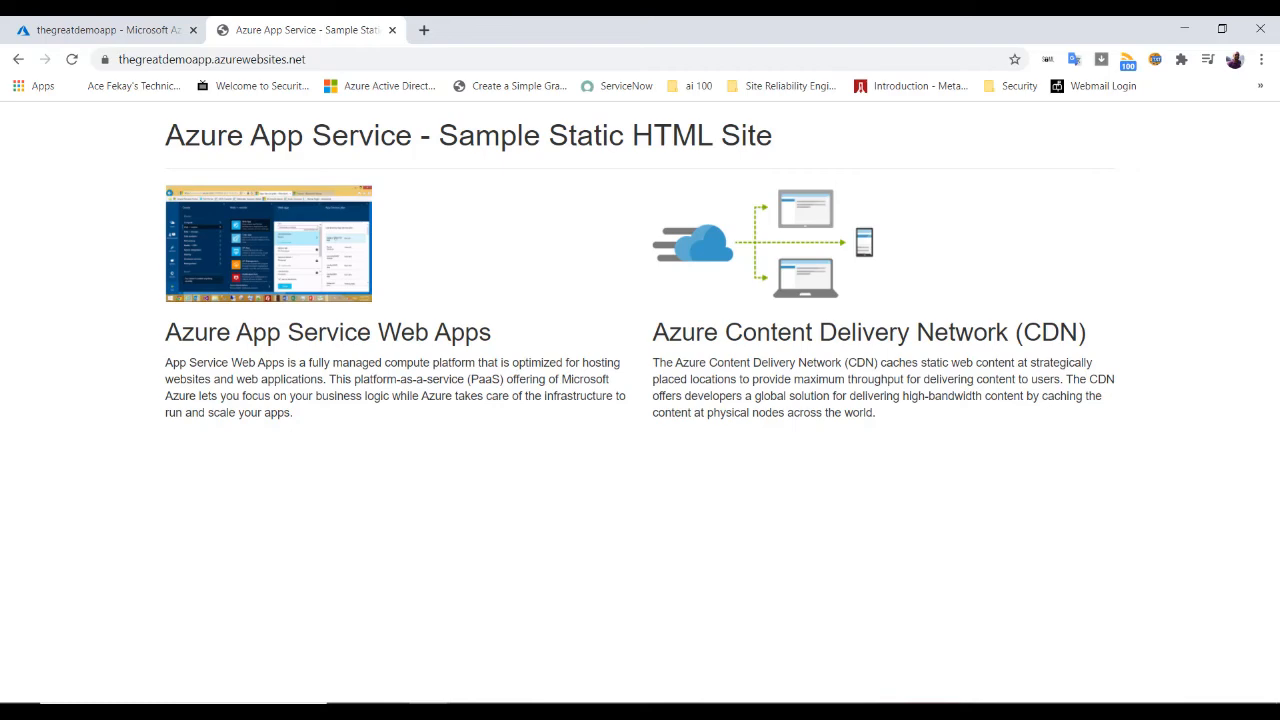
Return to the thegreatdemoapp overview in the portal, dismiss its delete confirmation, and reopen Cloud Shell
left_click(94, 26)
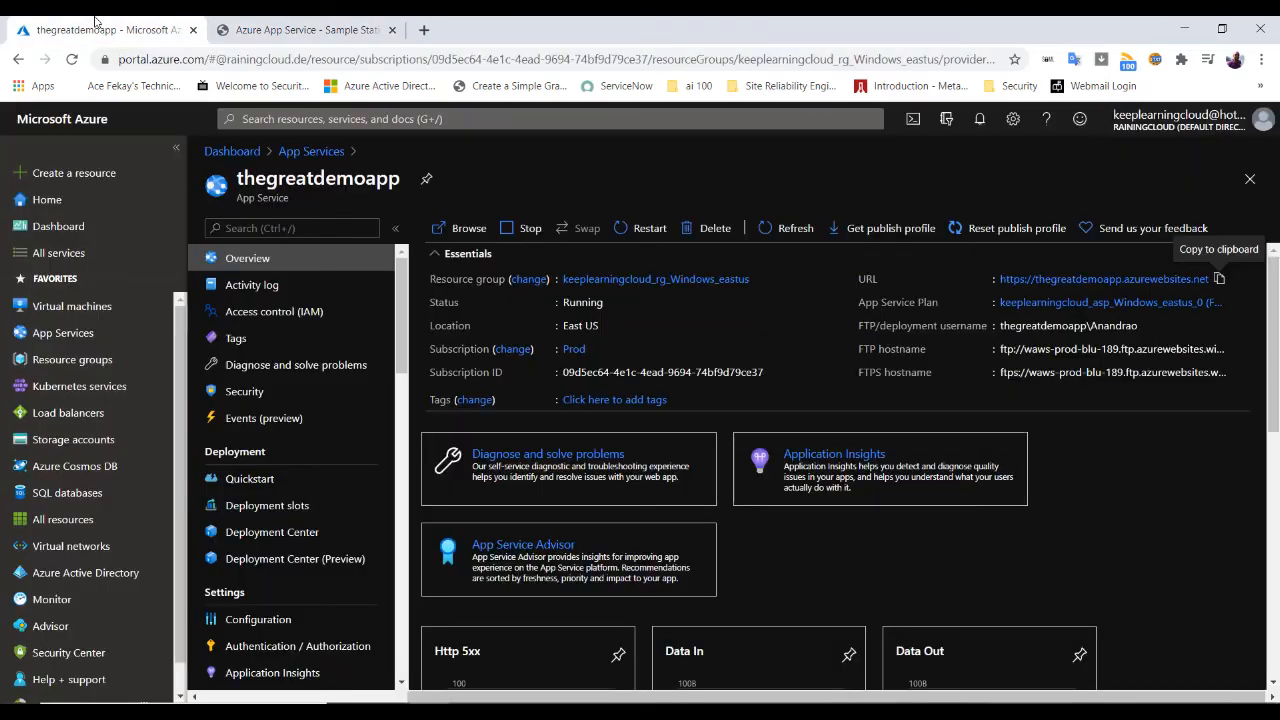
left_click(718, 238)
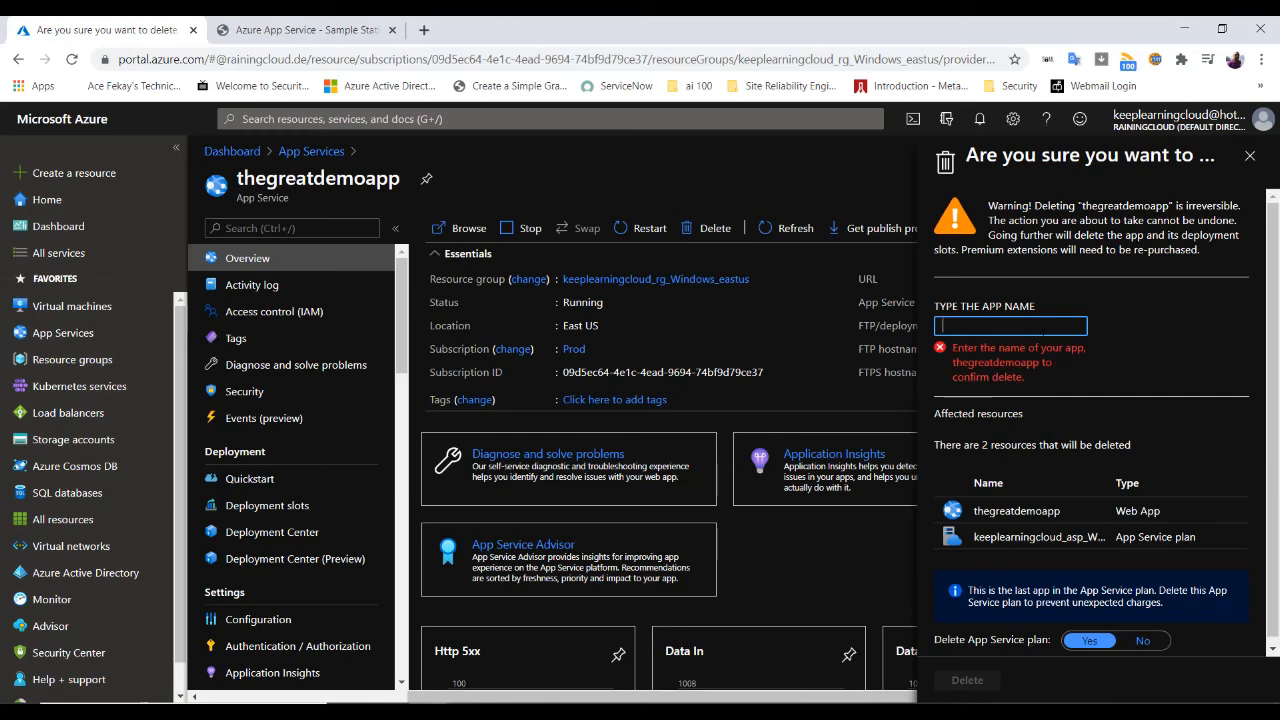
left_click(1249, 156)
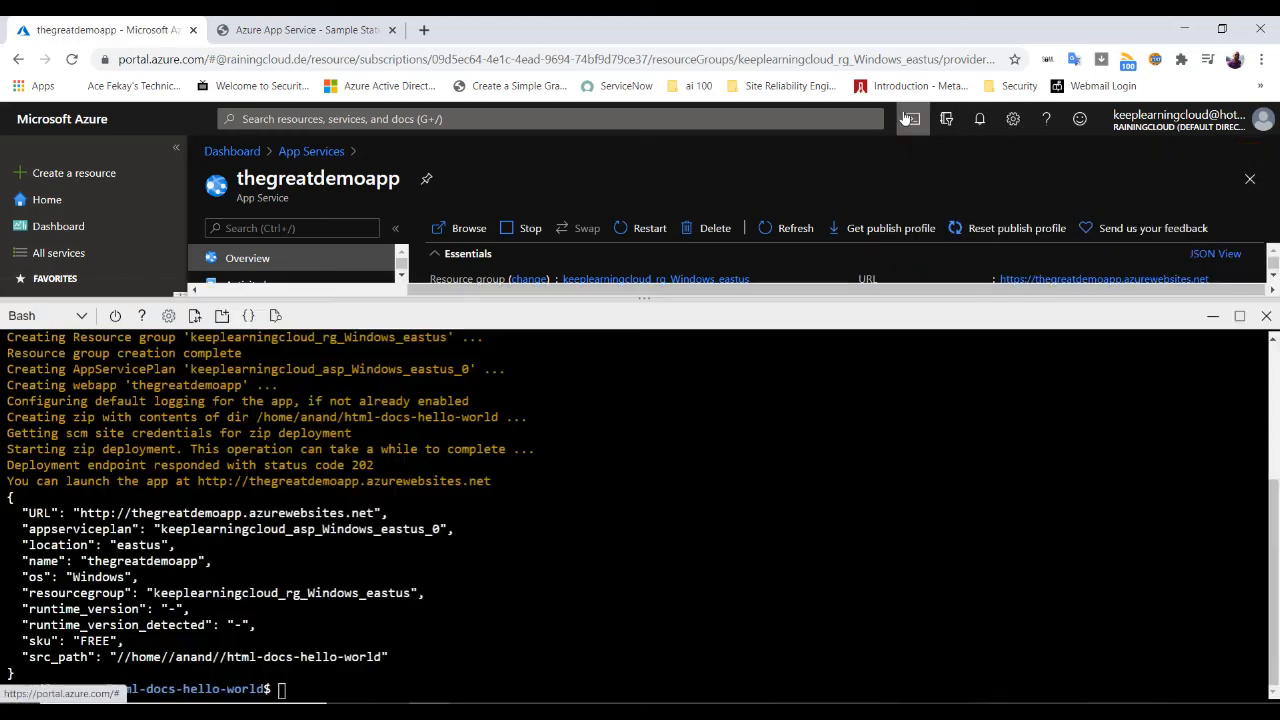
left_click(913, 118)
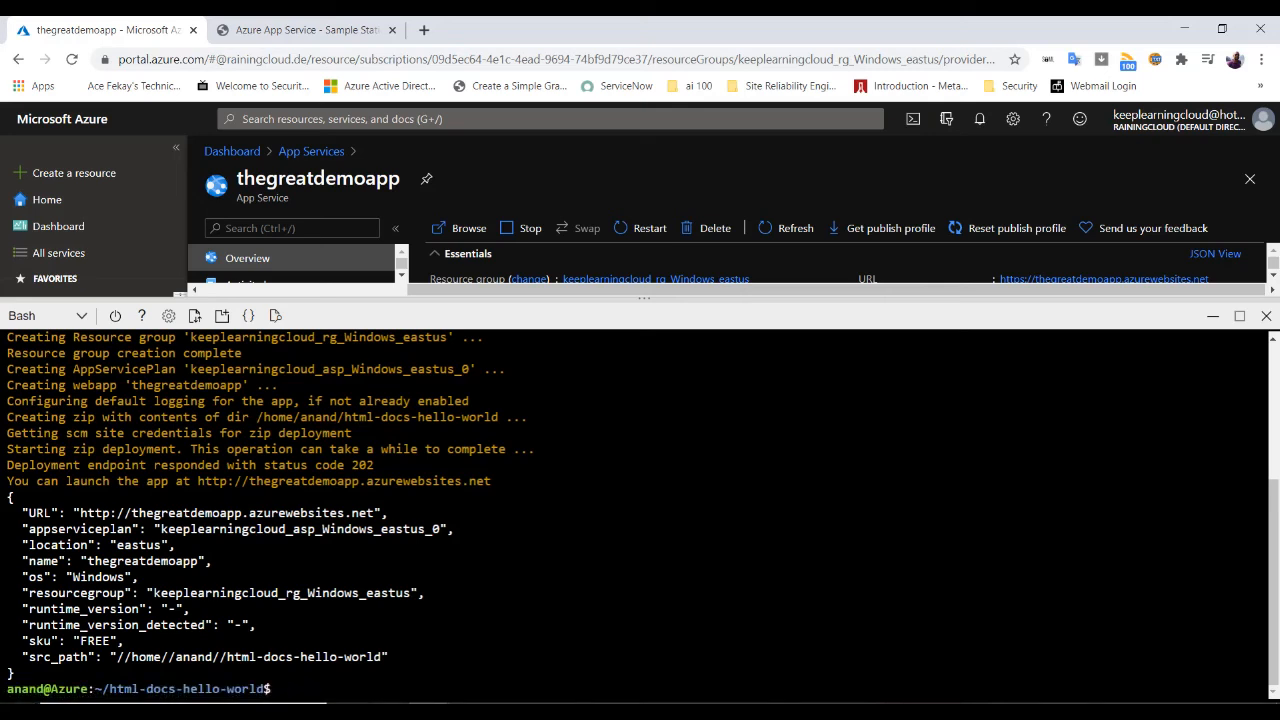
Delete the web app's resource group keeplearningcloud_rg_Windows_eastus with az group delete, answering y to the confirmation
type("az group delete -")
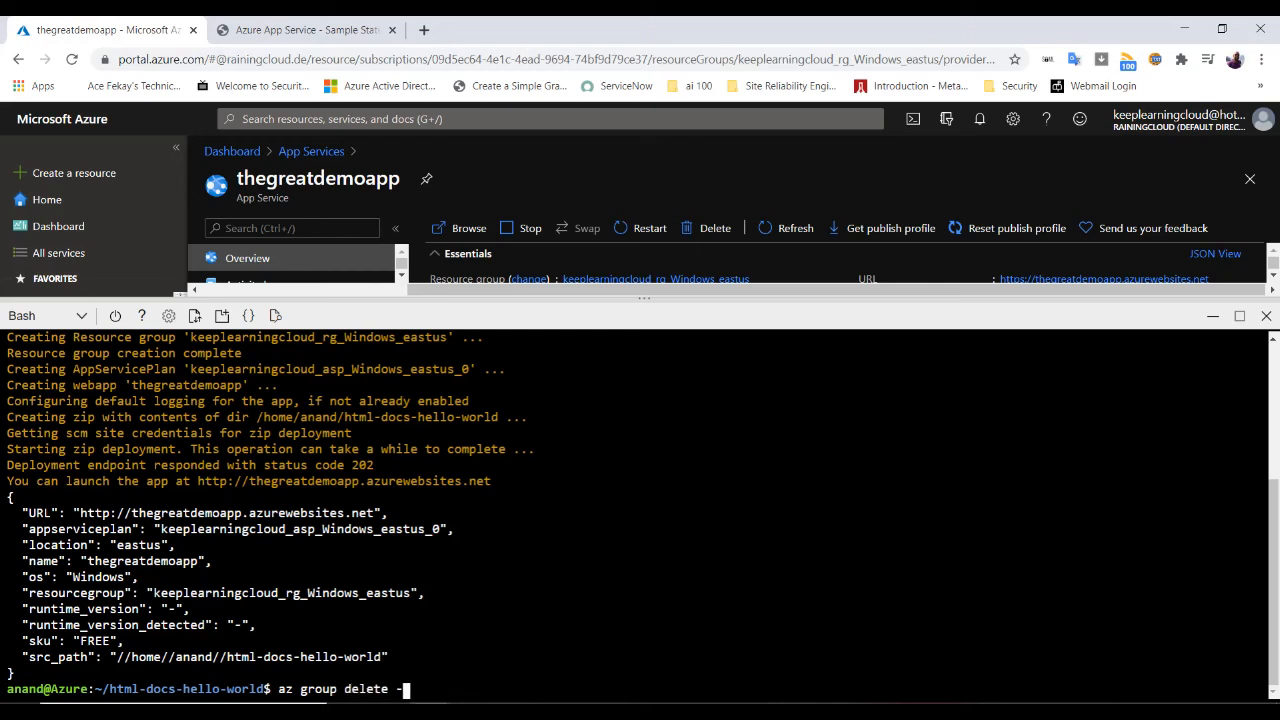
type("-name")
left_click_drag(594, 296, 605, 355)
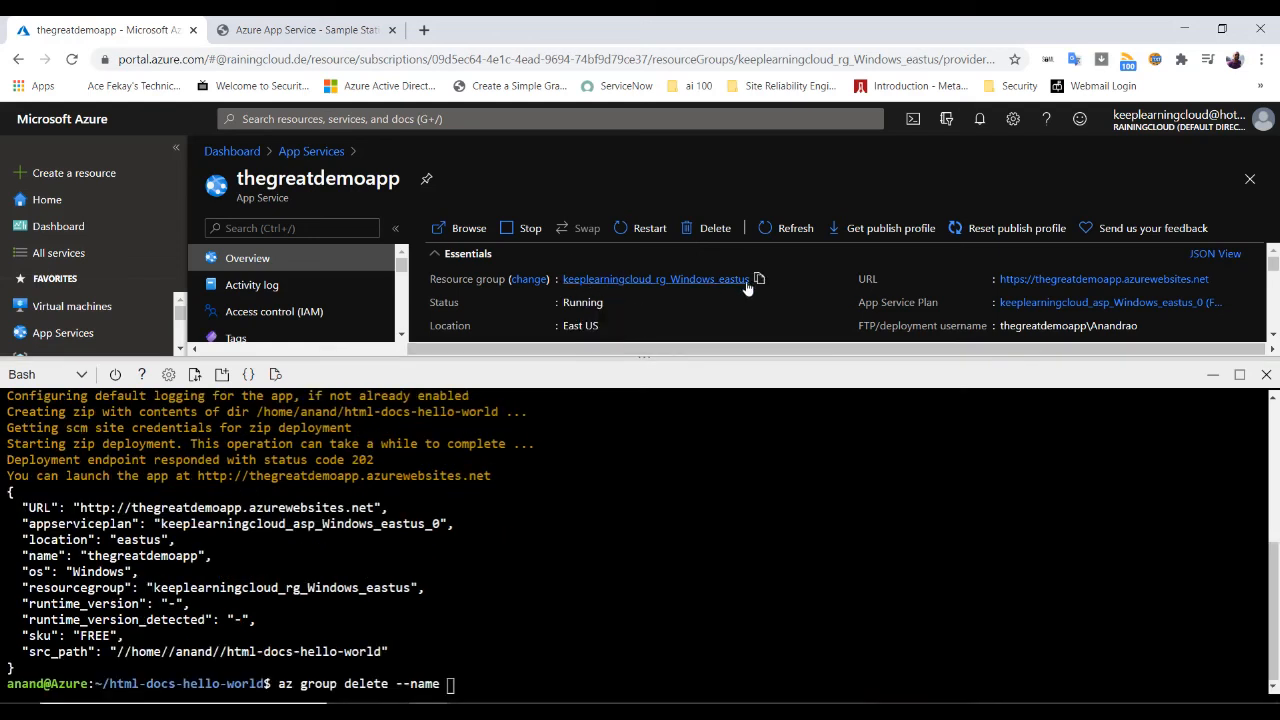
left_click(759, 279)
right_click(609, 641)
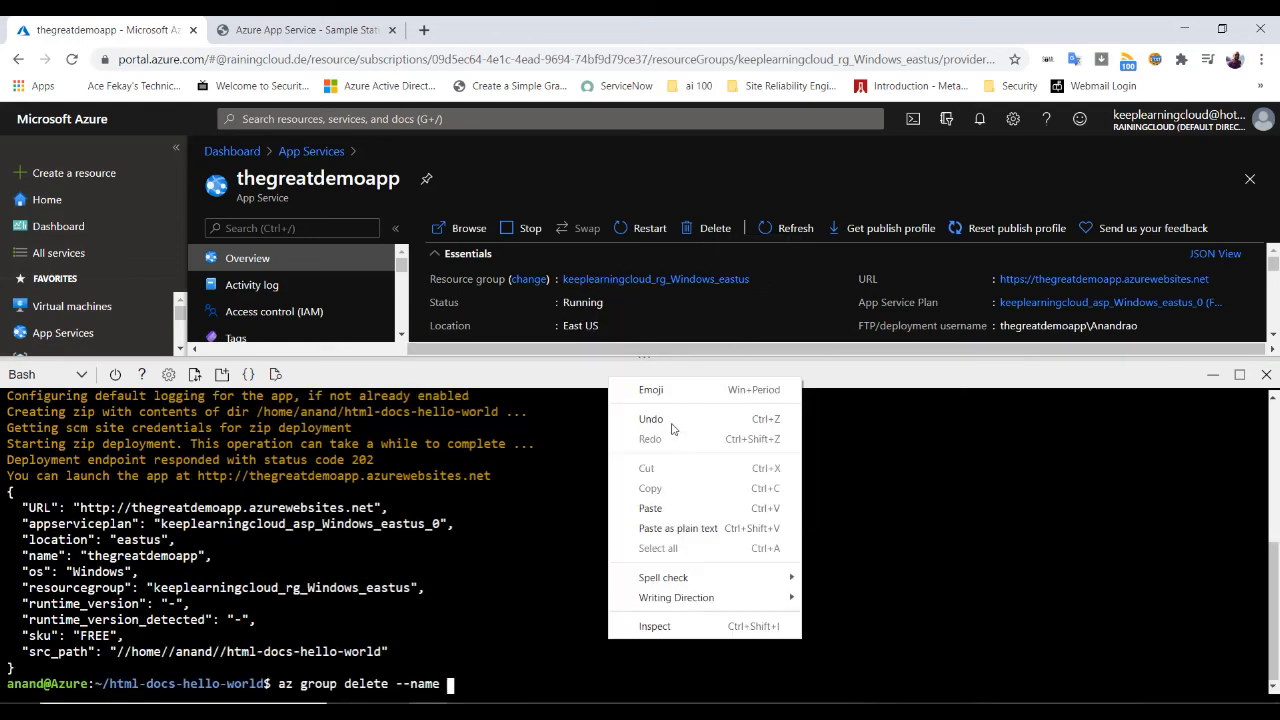
left_click(667, 510)
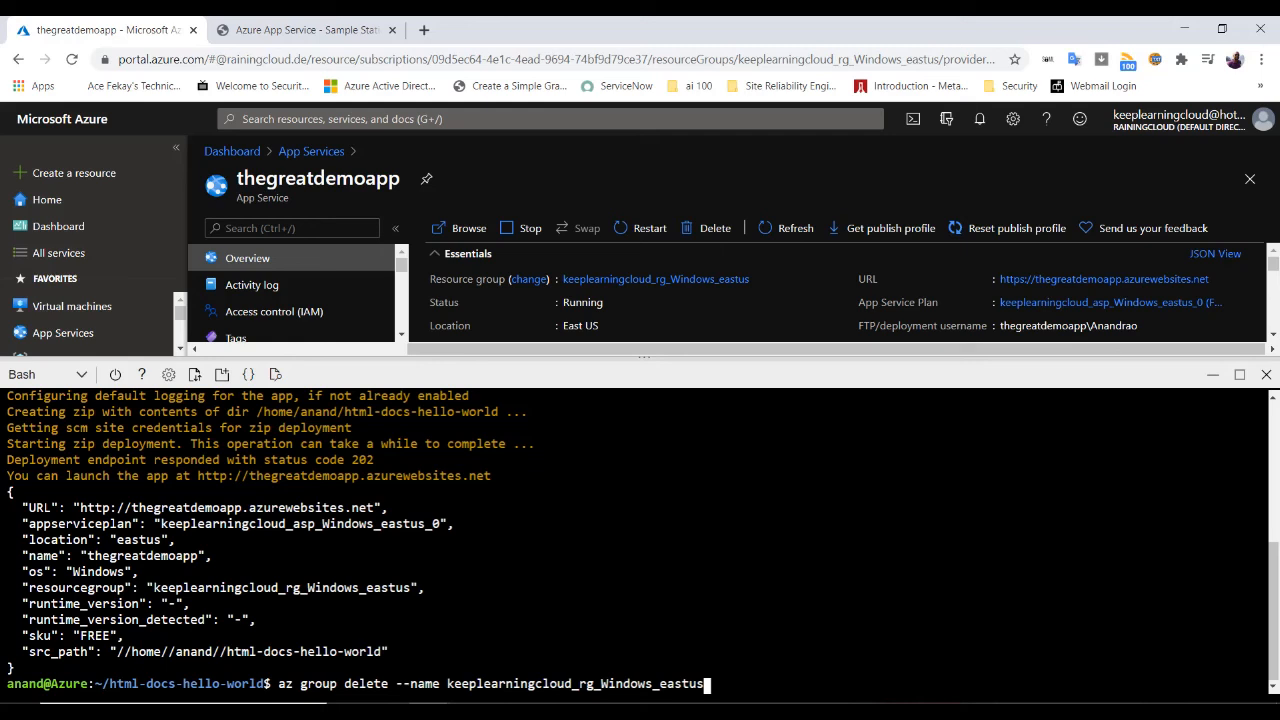
key("Return")
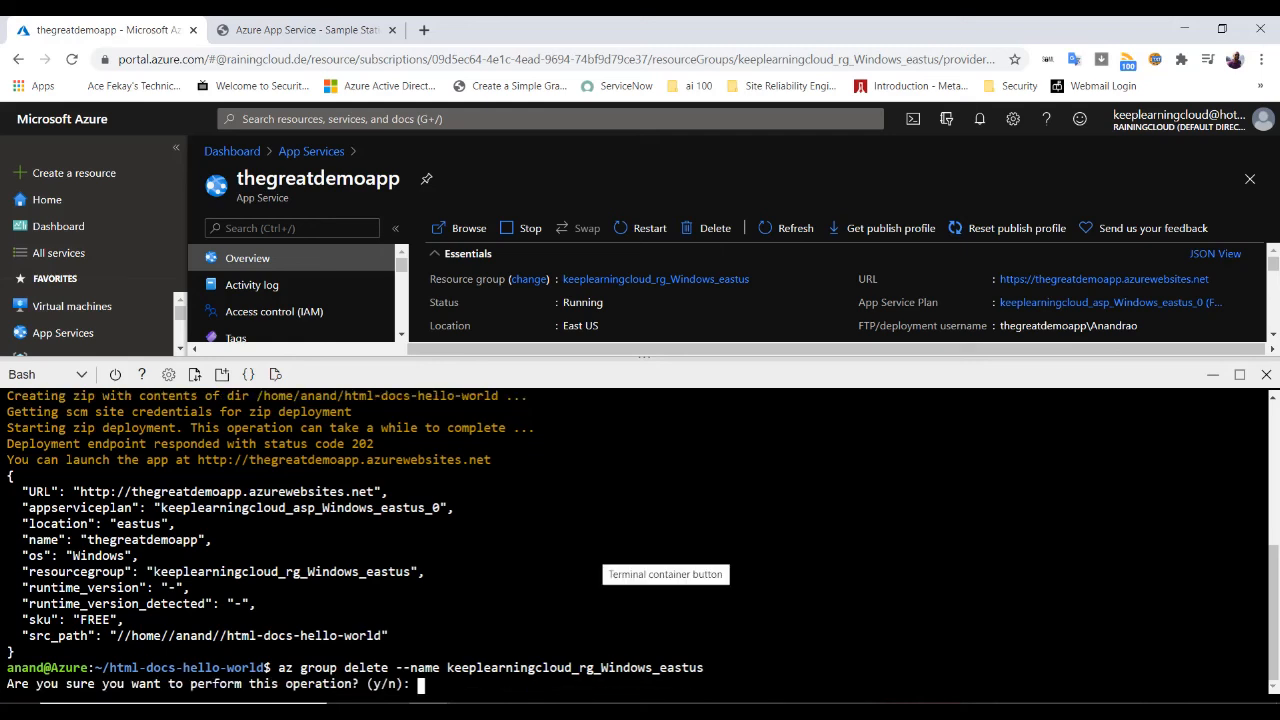
type("y")
key("Return")
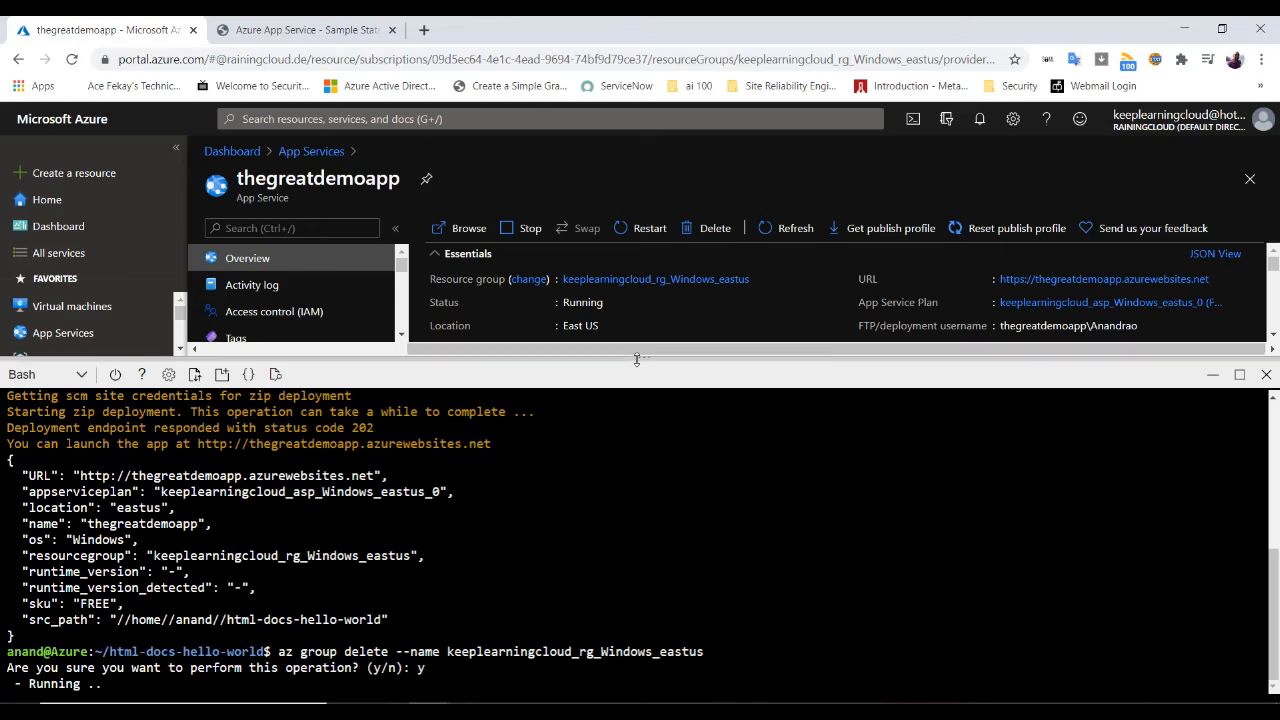
Resize the Cloud Shell pane and review the session's earlier commands and output
left_click_drag(637, 359, 640, 250)
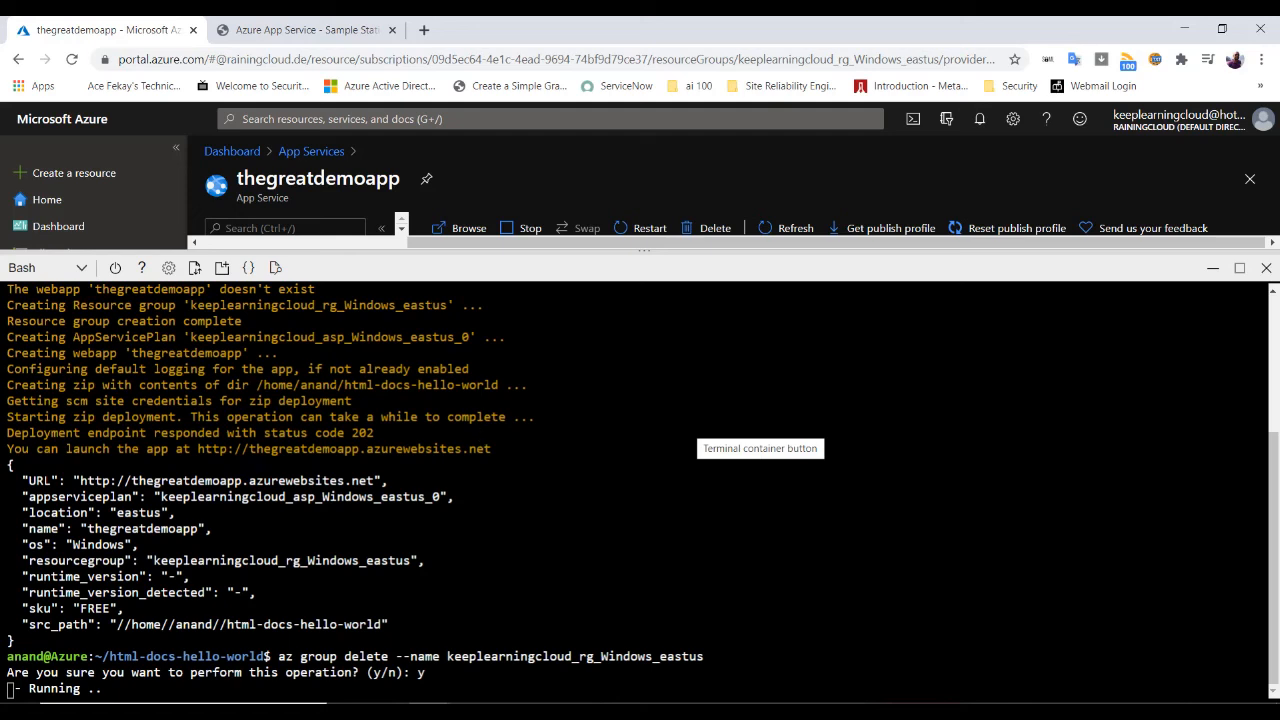
left_click_drag(449, 258, 457, 411)
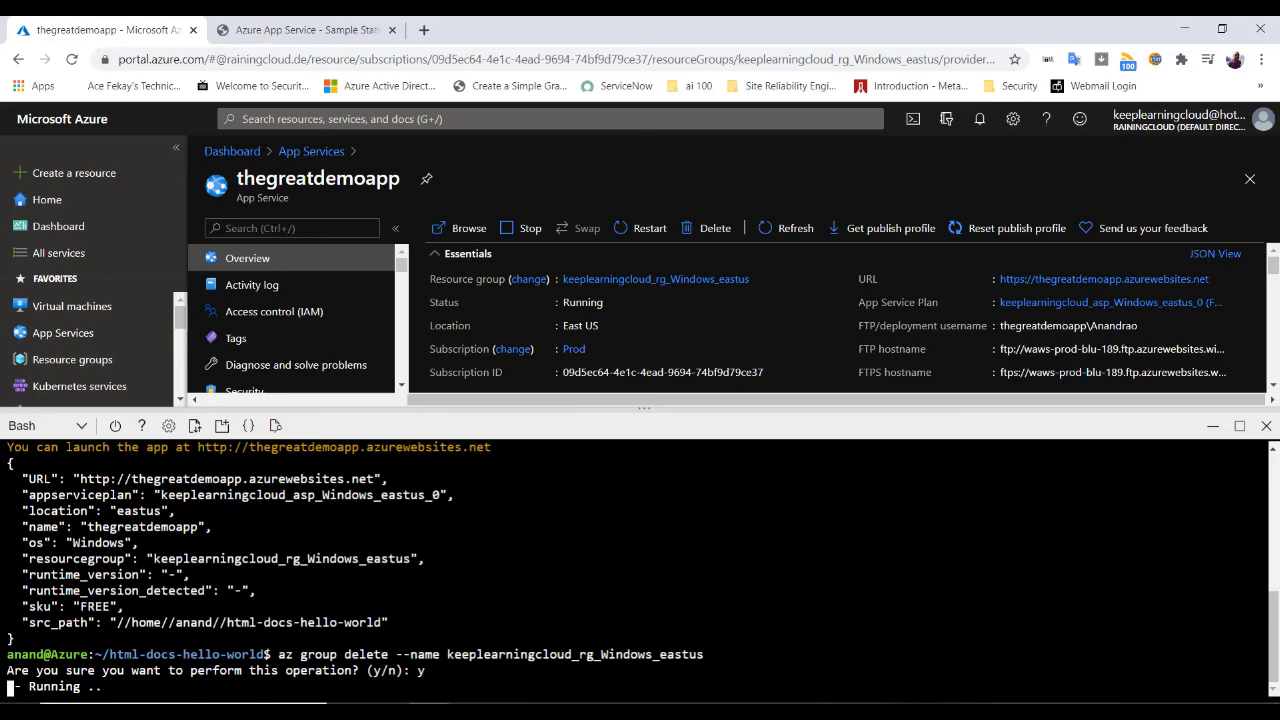
scroll(640, 560, "up", 10)
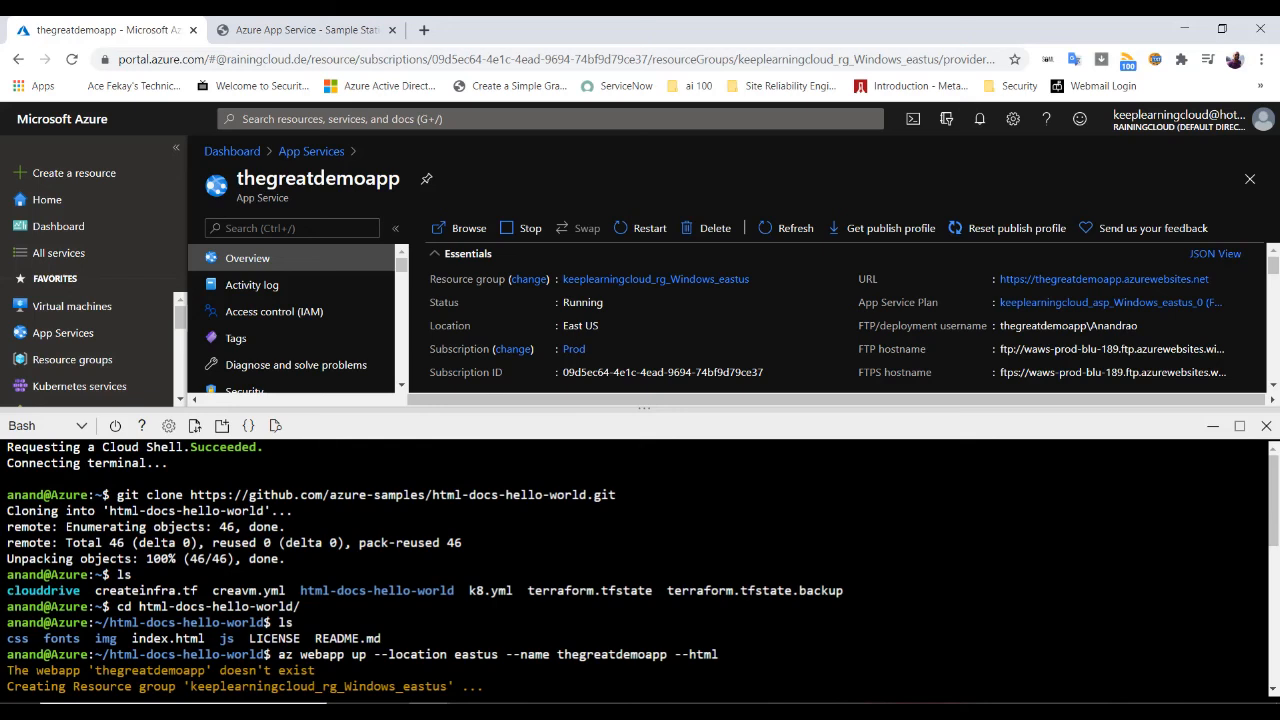